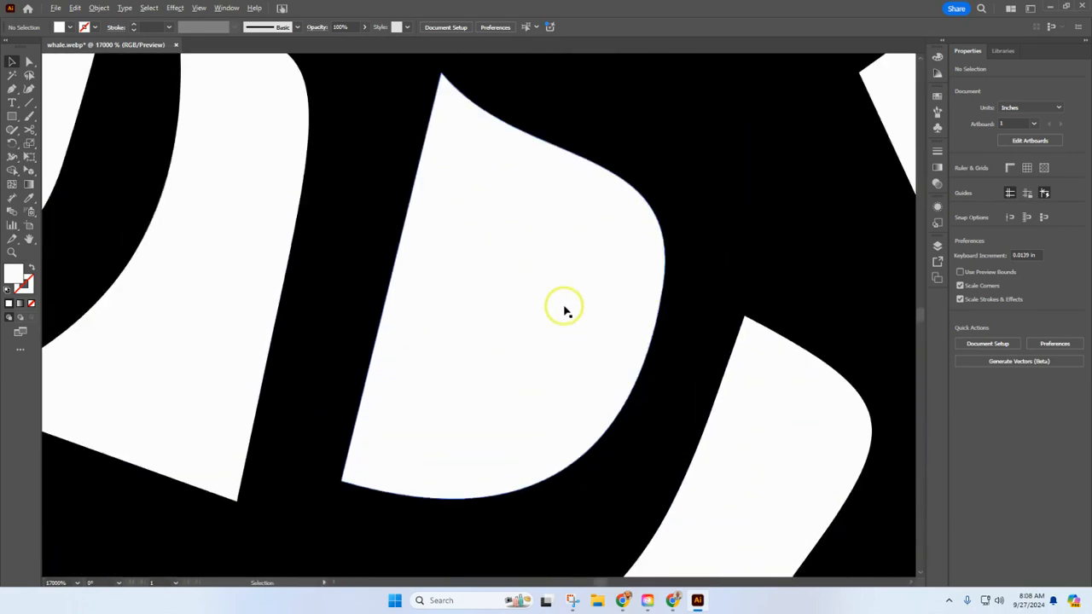
Switch the workspace to Essentials
scroll(564, 308, "down", 15)
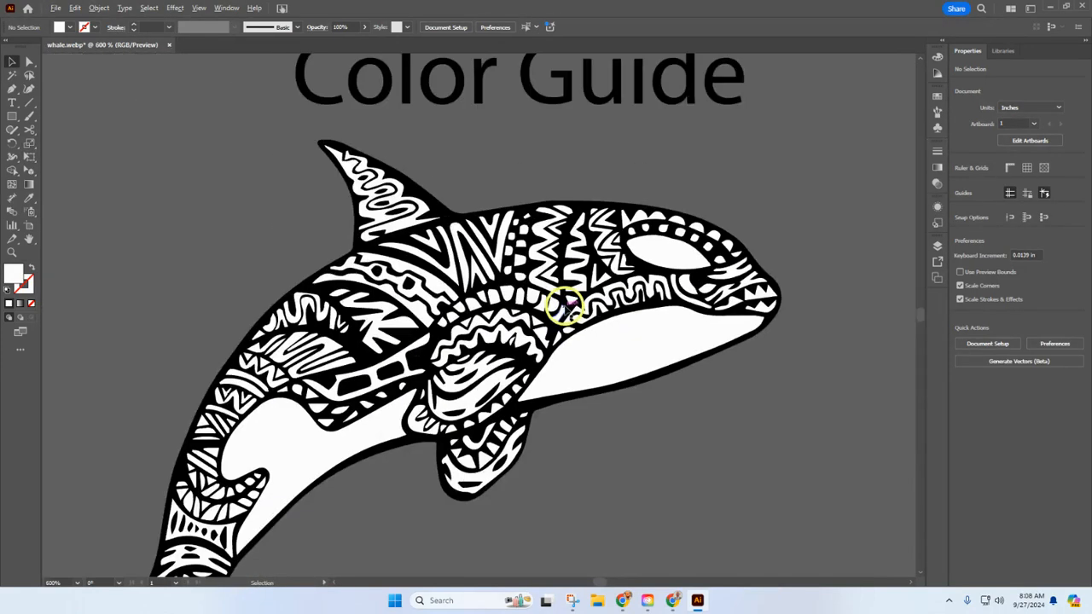
scroll(564, 308, "down", 2)
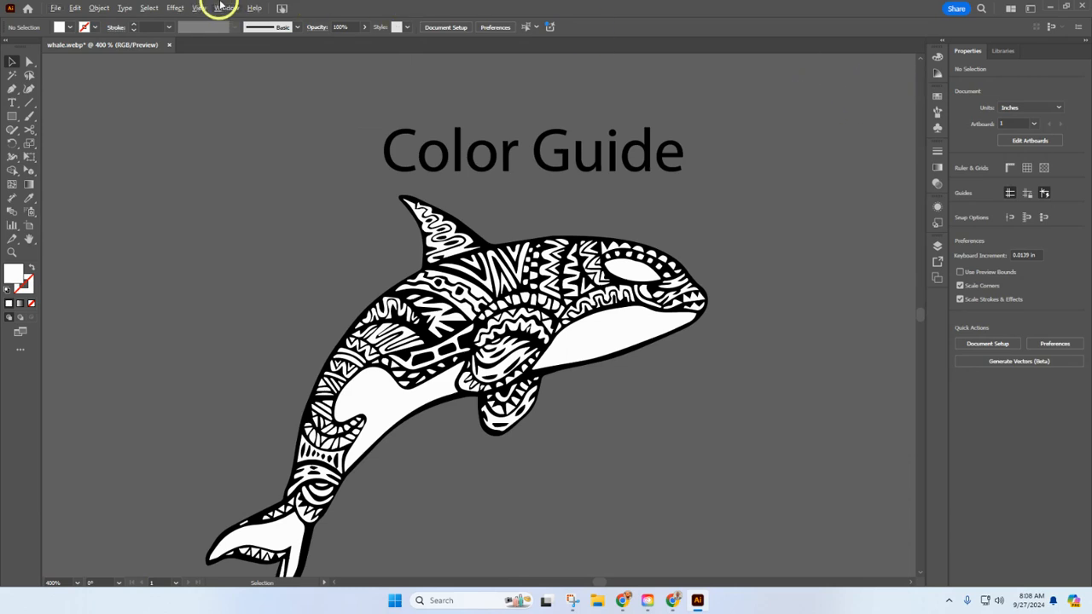
left_click(223, 7)
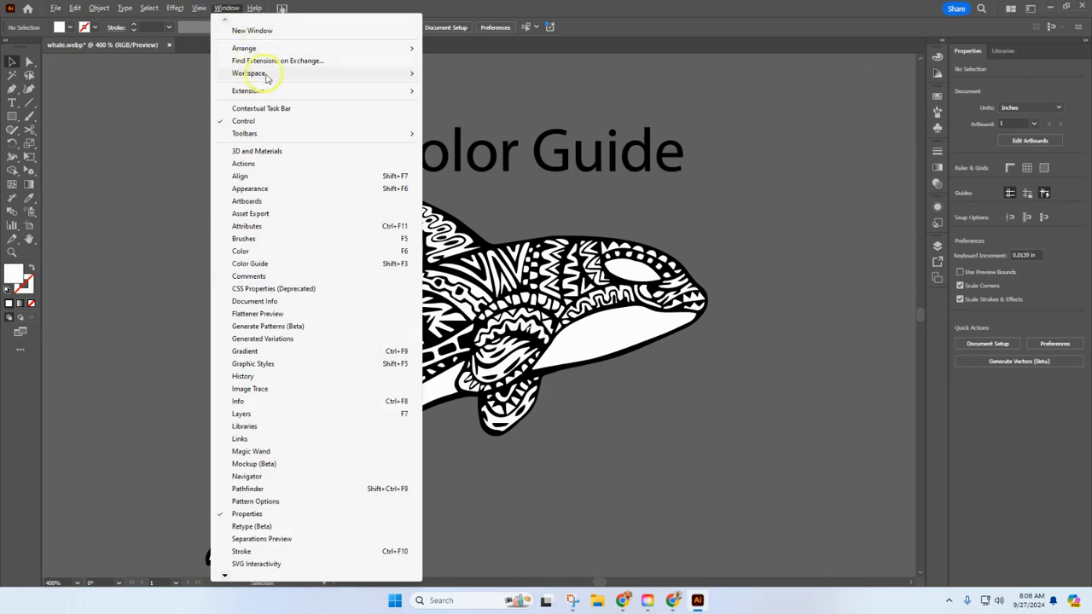
mouse_move(266, 75)
left_click(454, 86)
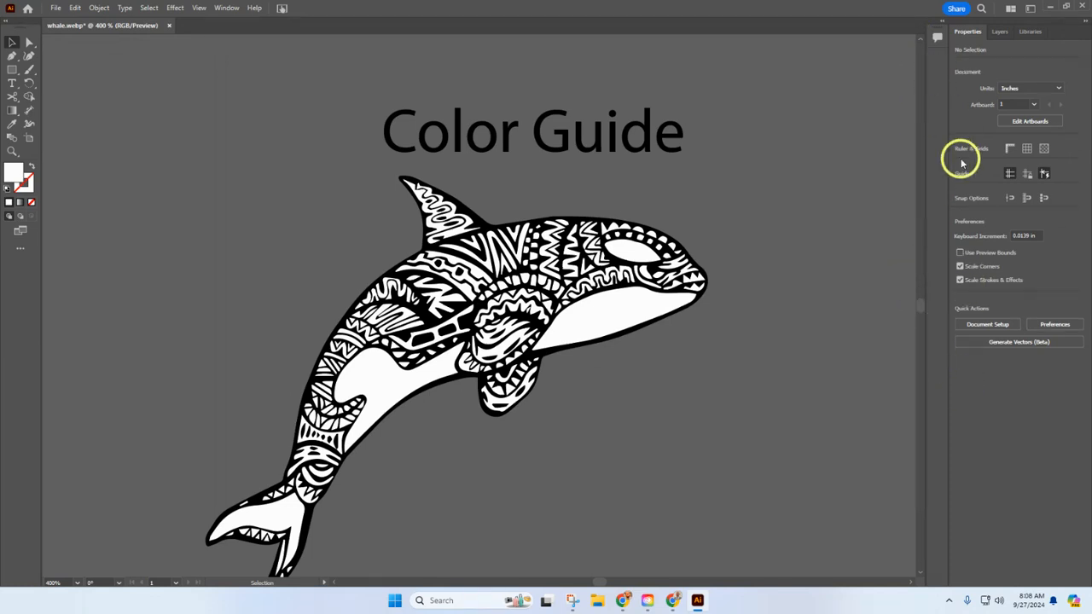
Switch the workspace to Essentials Classic
left_click(225, 11)
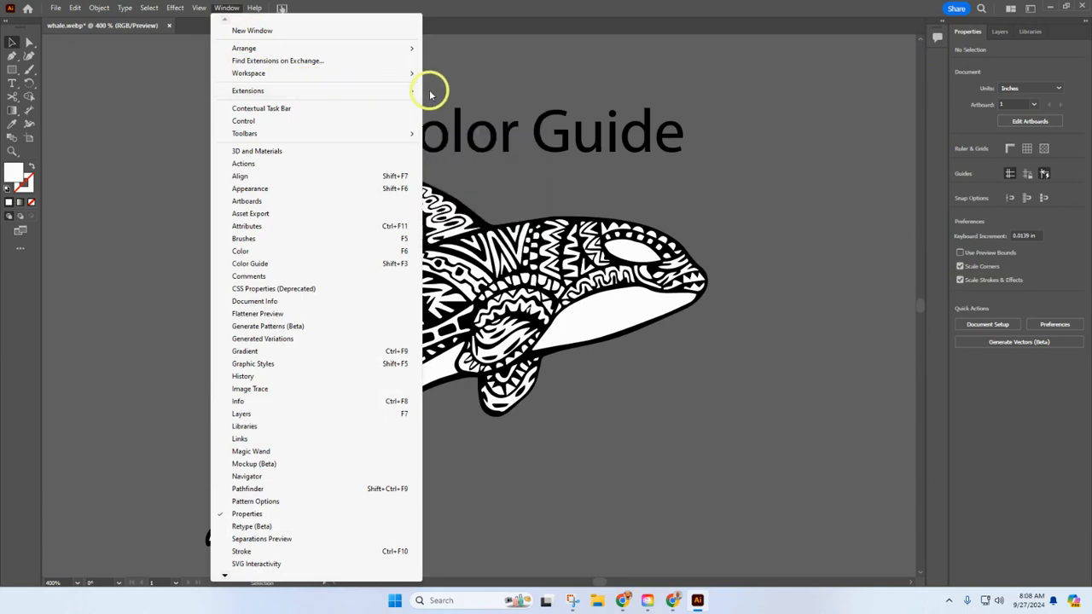
mouse_move(411, 75)
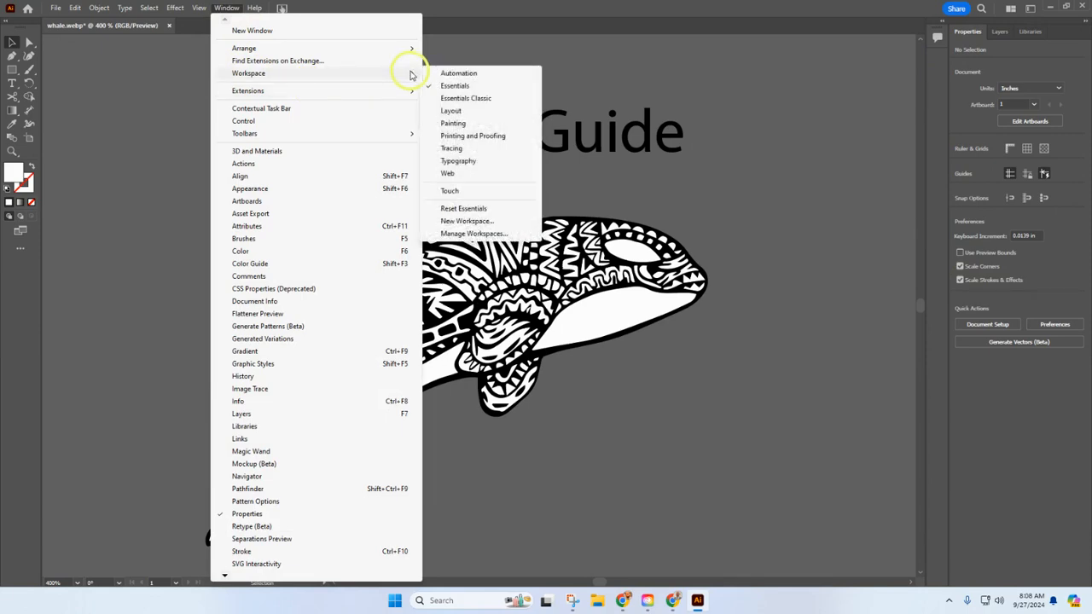
left_click(465, 99)
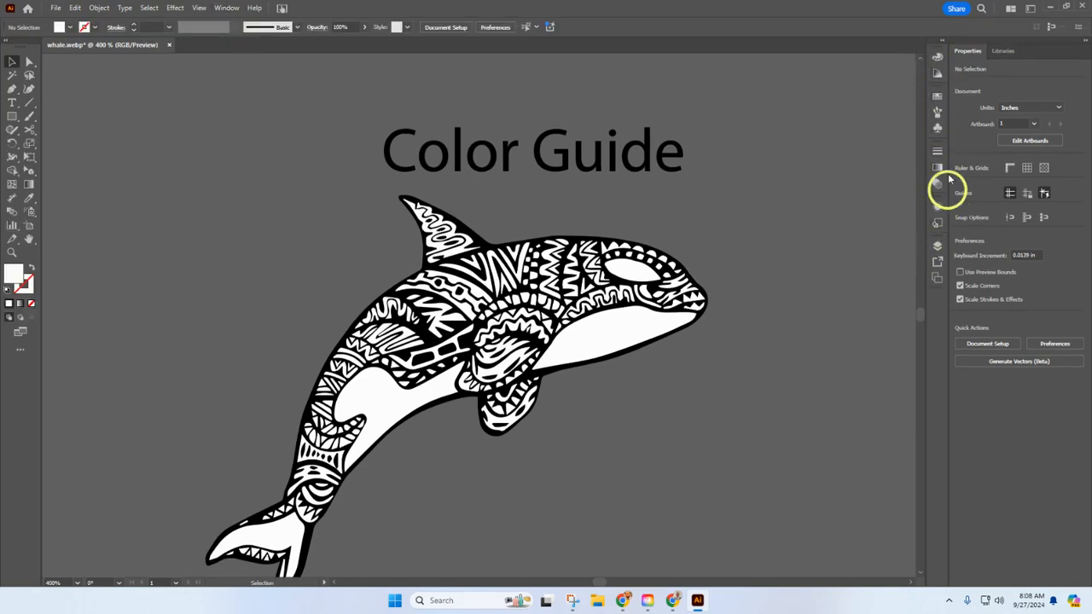
Open the Color Guide and browse its list of harmony rules
left_click(935, 75)
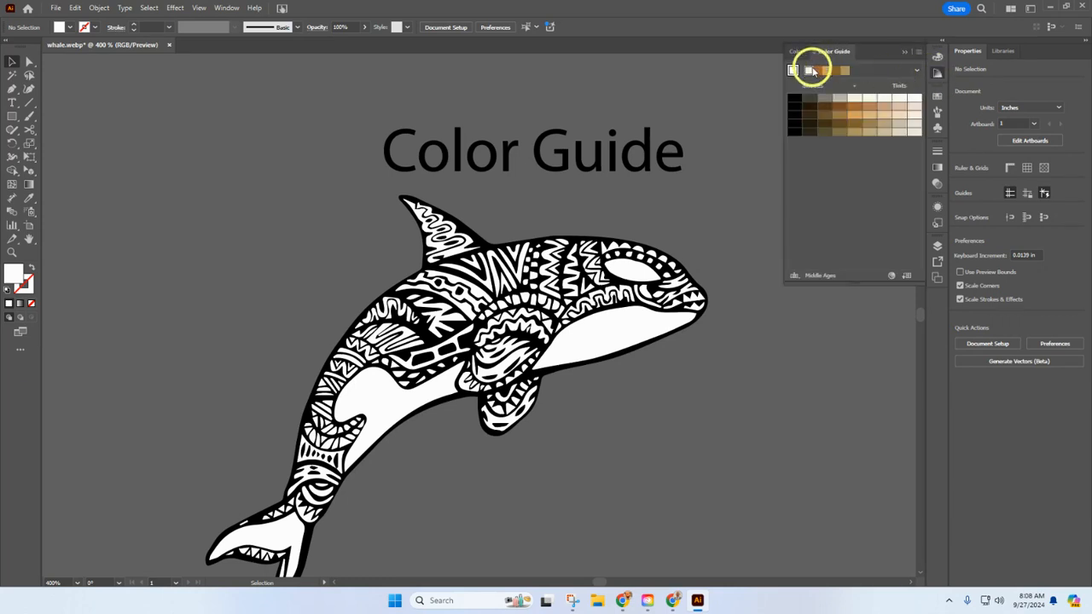
left_click(919, 72)
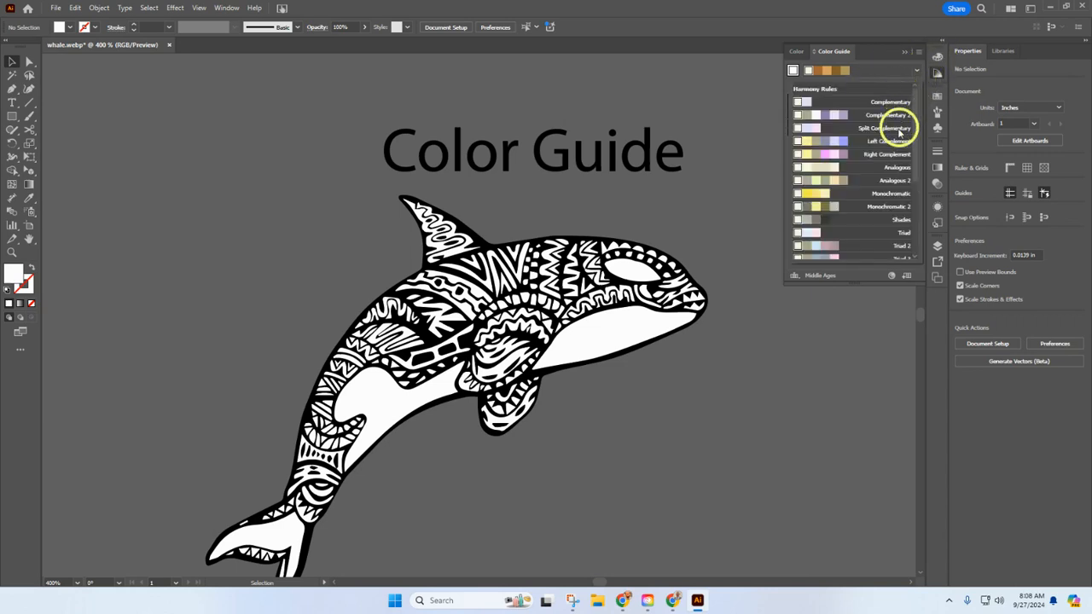
scroll(873, 191, "up", 3)
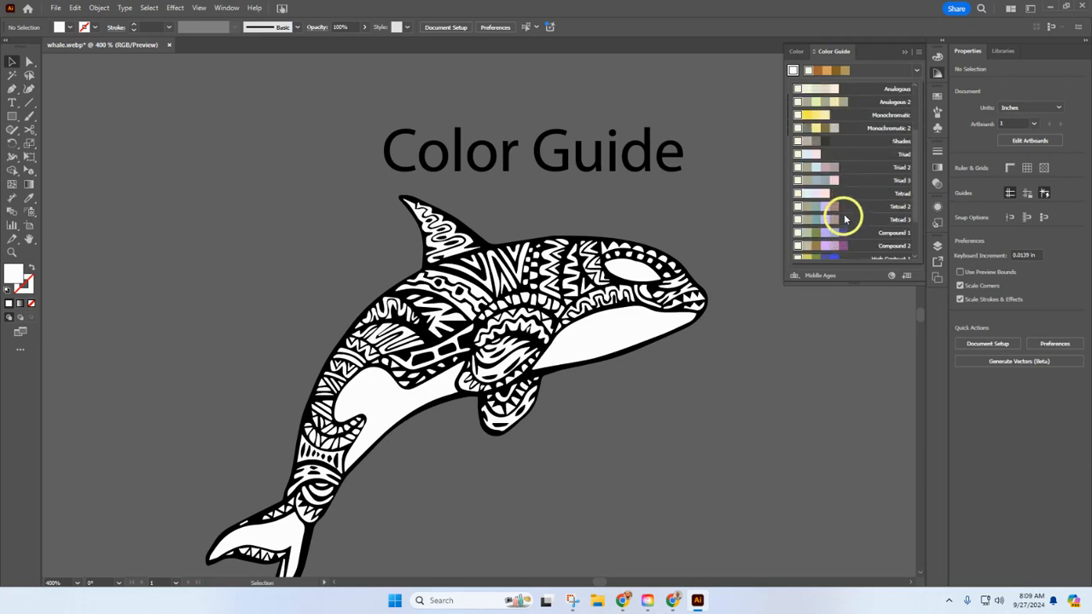
scroll(845, 209, "down", 3)
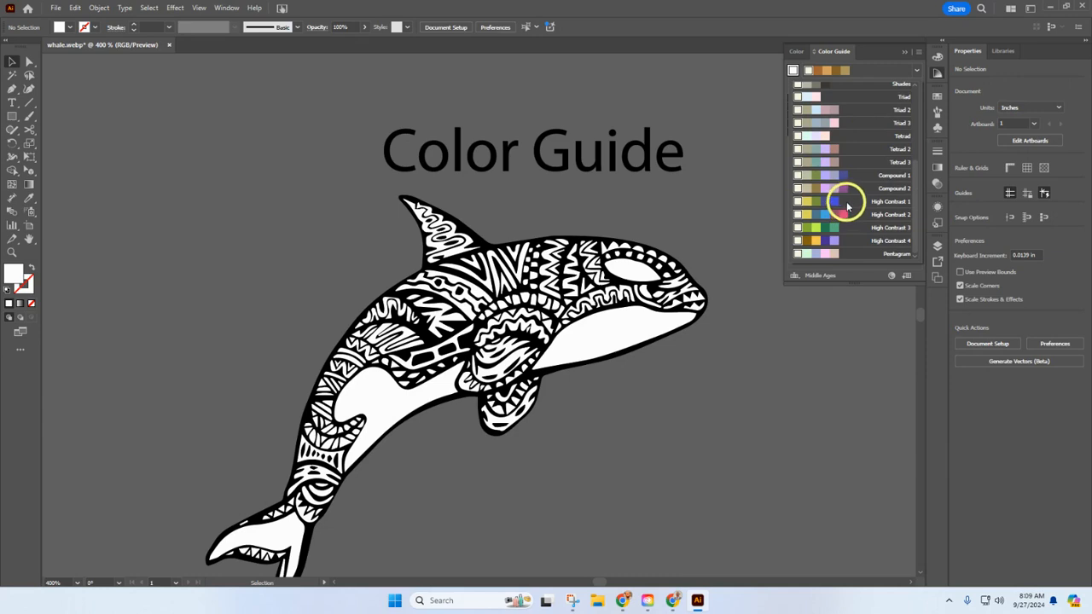
Limit the Color Guide to the Impressionism library from Art History and save its color group to the swatches
left_click(794, 276)
left_click(794, 276)
mouse_move(840, 324)
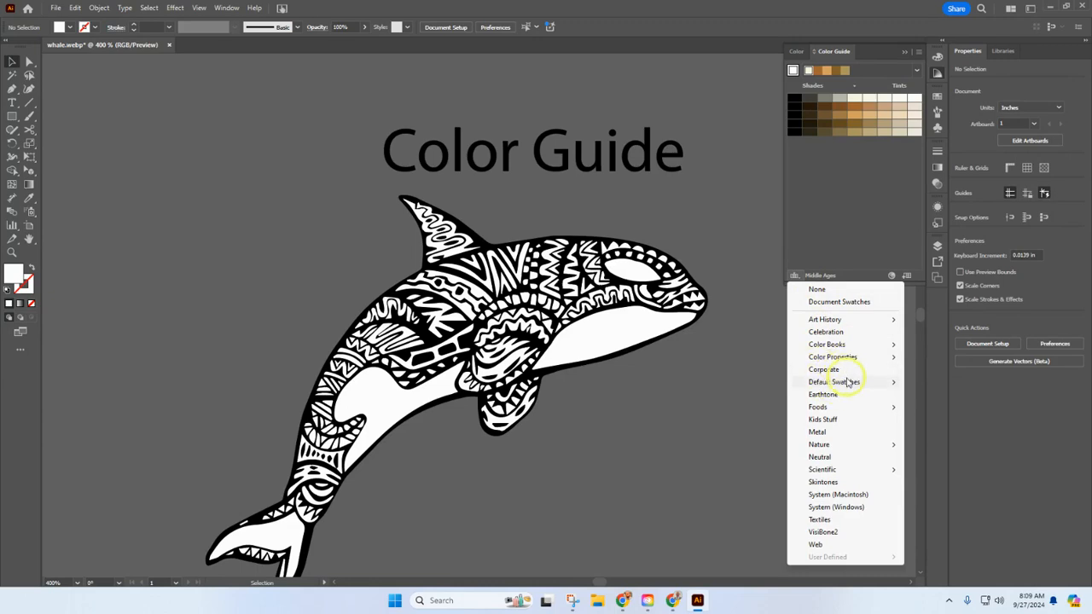
mouse_move(849, 388)
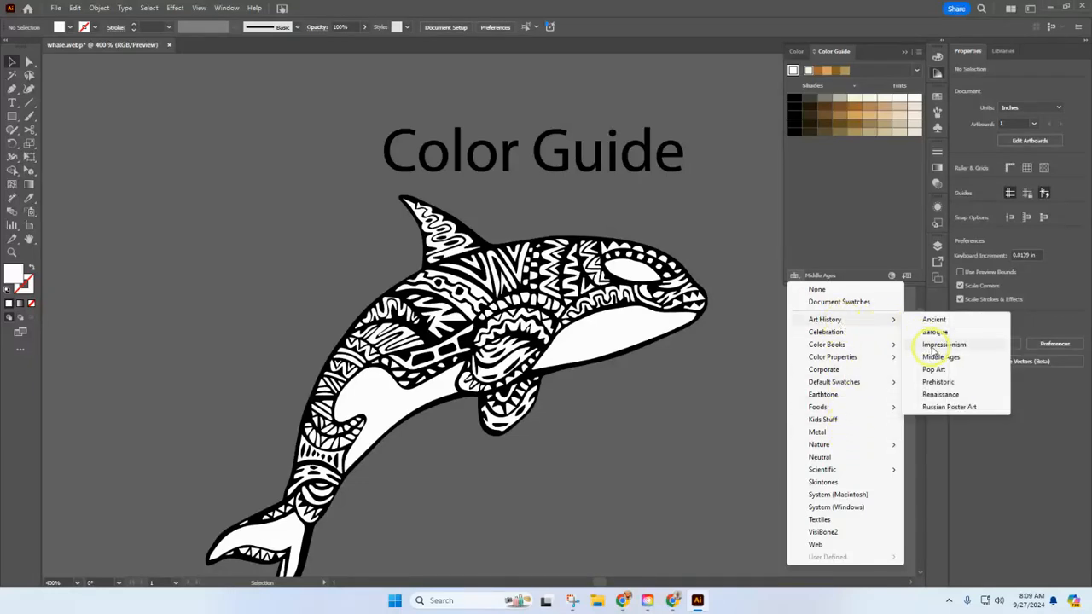
left_click(934, 344)
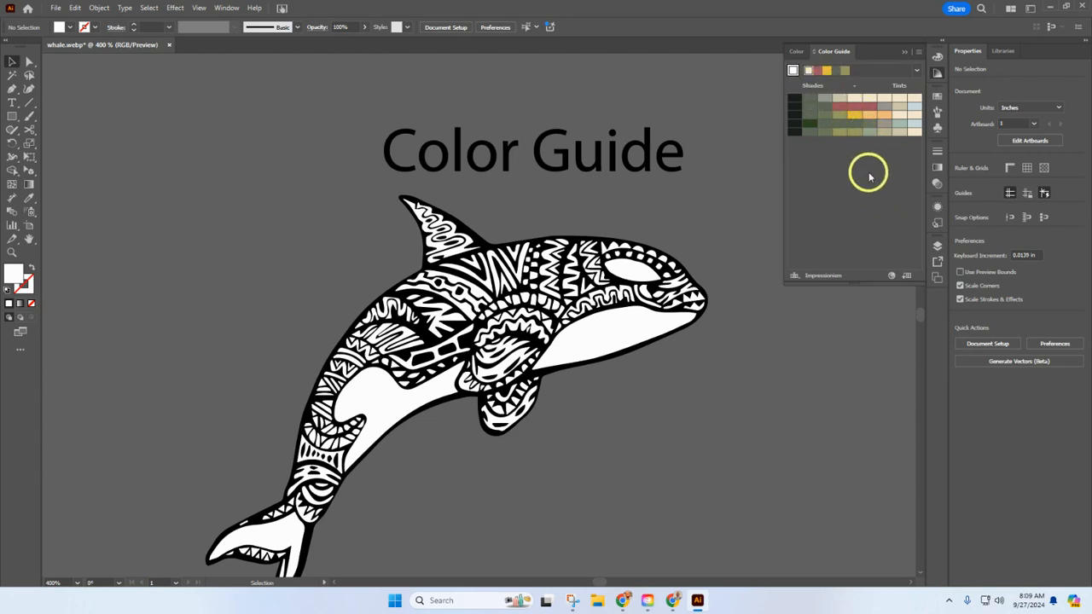
left_click(908, 277)
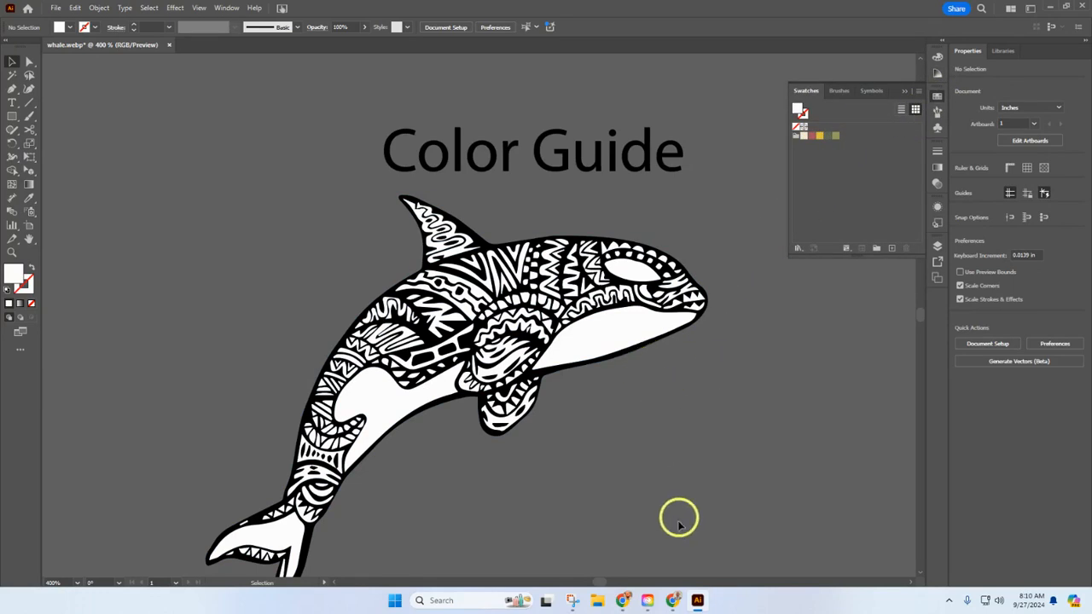
Switch to Chrome and review the Zentangle assignment's grading rubric for solid color and gradient requirements
mouse_move(621, 606)
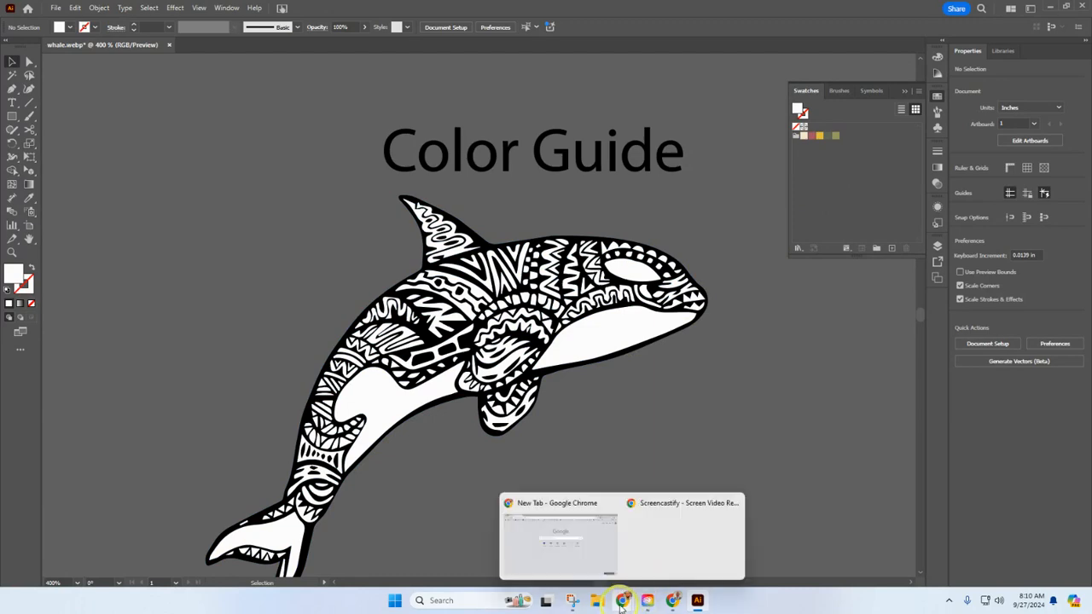
left_click(669, 603)
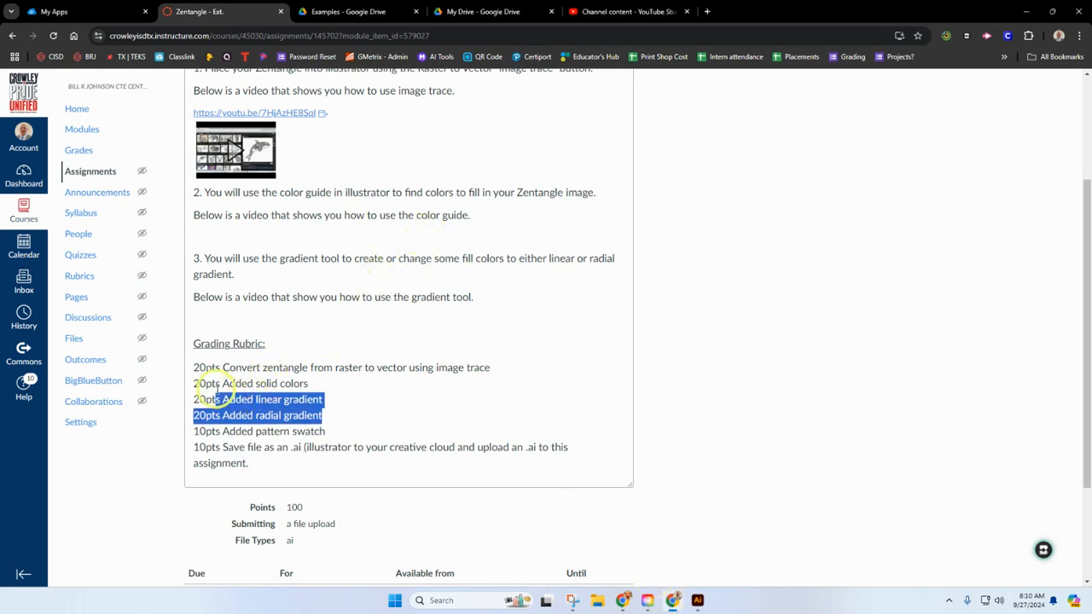
left_click_drag(199, 385, 211, 408)
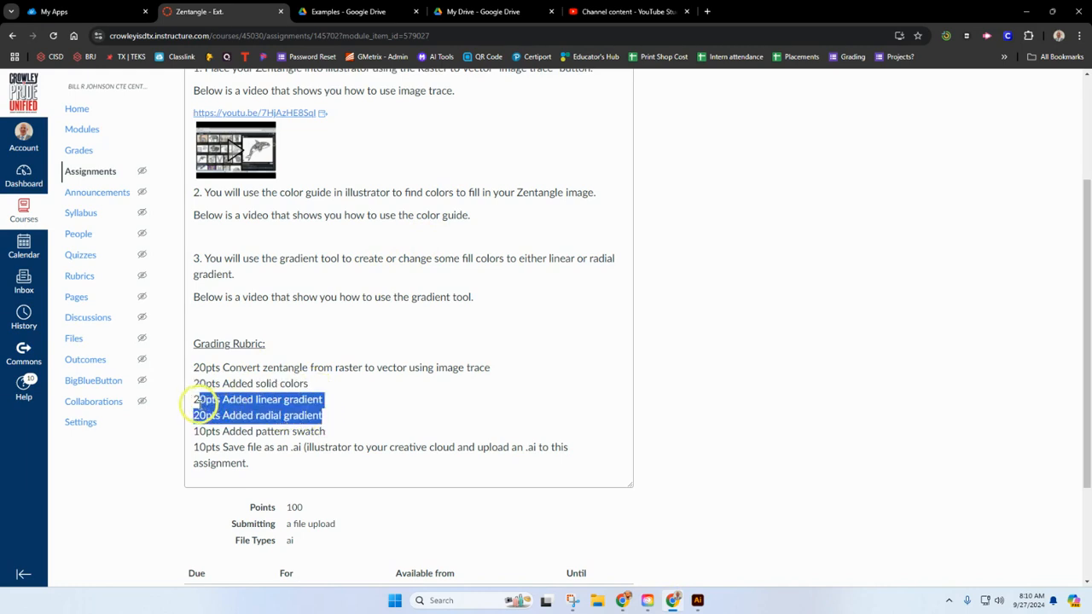
Return to Illustrator and fill the large white shape under the whale's jaw with the saved yellow swatch
left_click(698, 600)
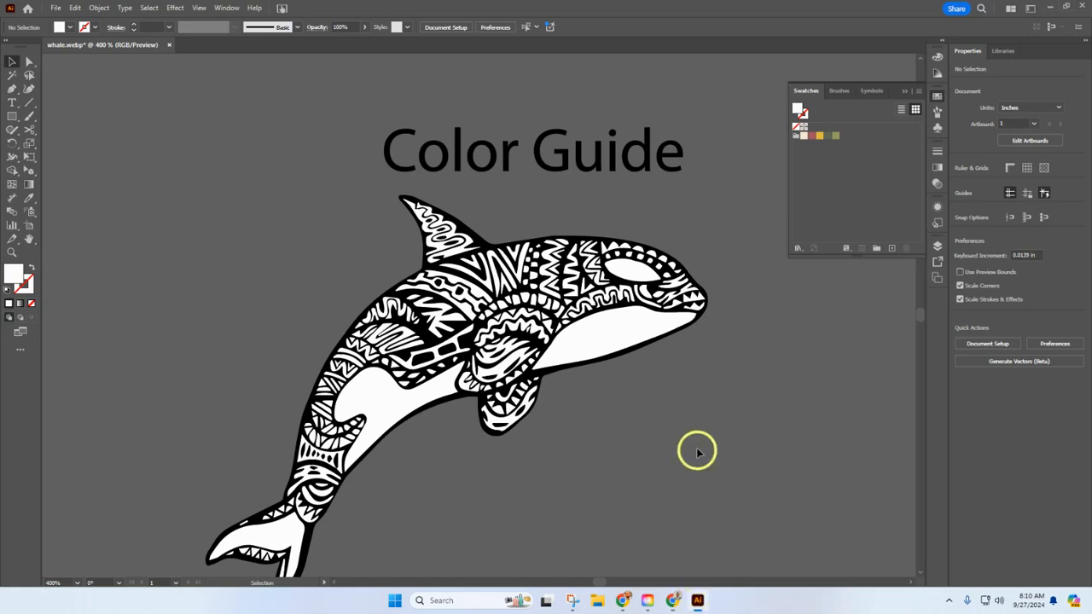
left_click(609, 341)
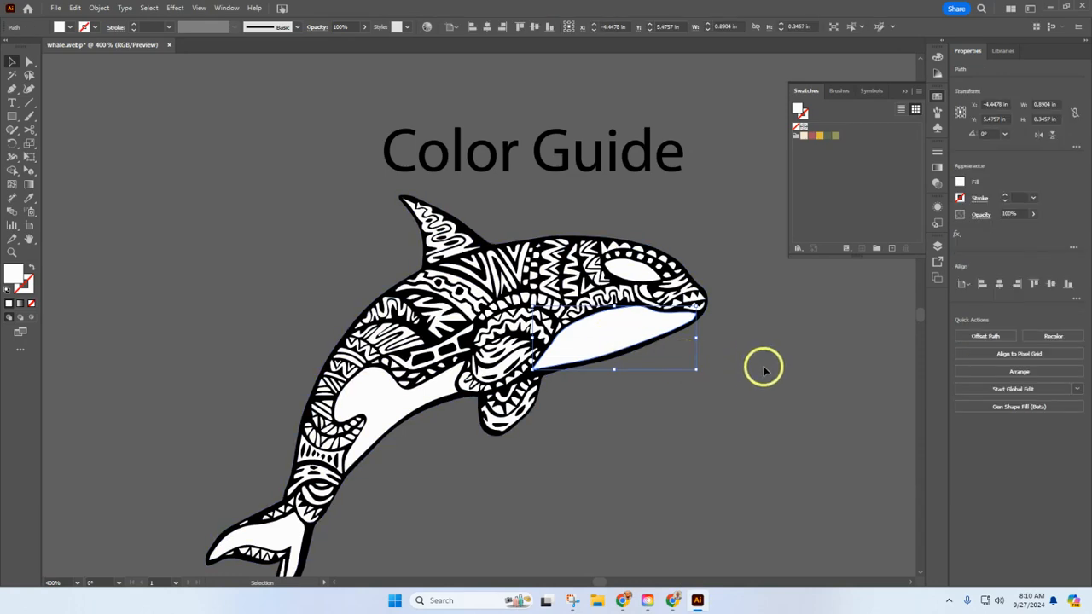
left_click(819, 139)
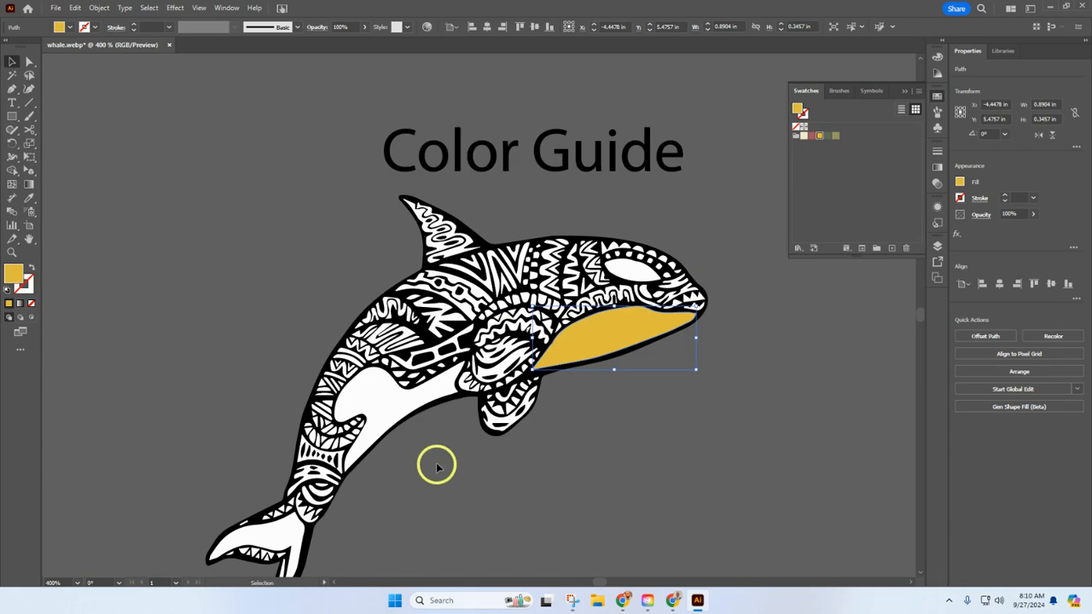
Select both white pattern shapes in the whale's dorsal fin, fill them with the olive green swatch, and deselect them
scroll(412, 400, "up", 1)
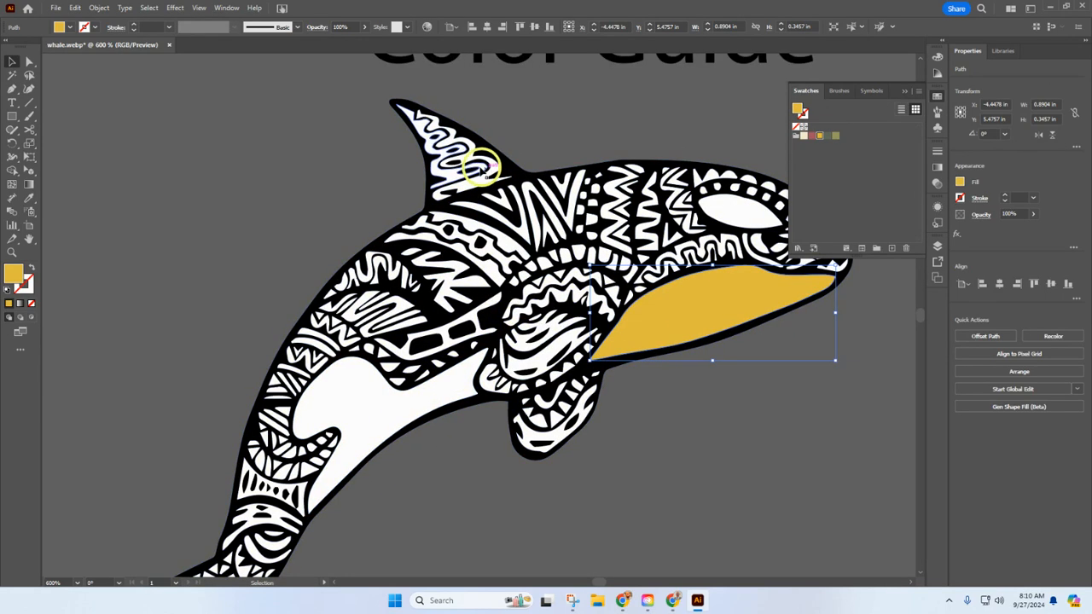
scroll(439, 119, "up", 2)
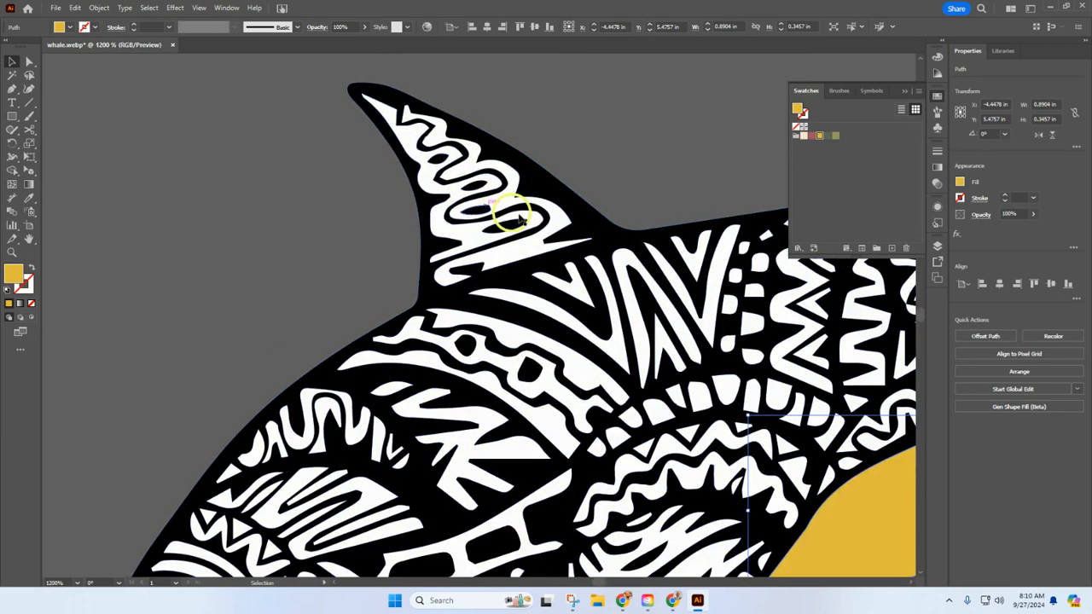
left_click(523, 260)
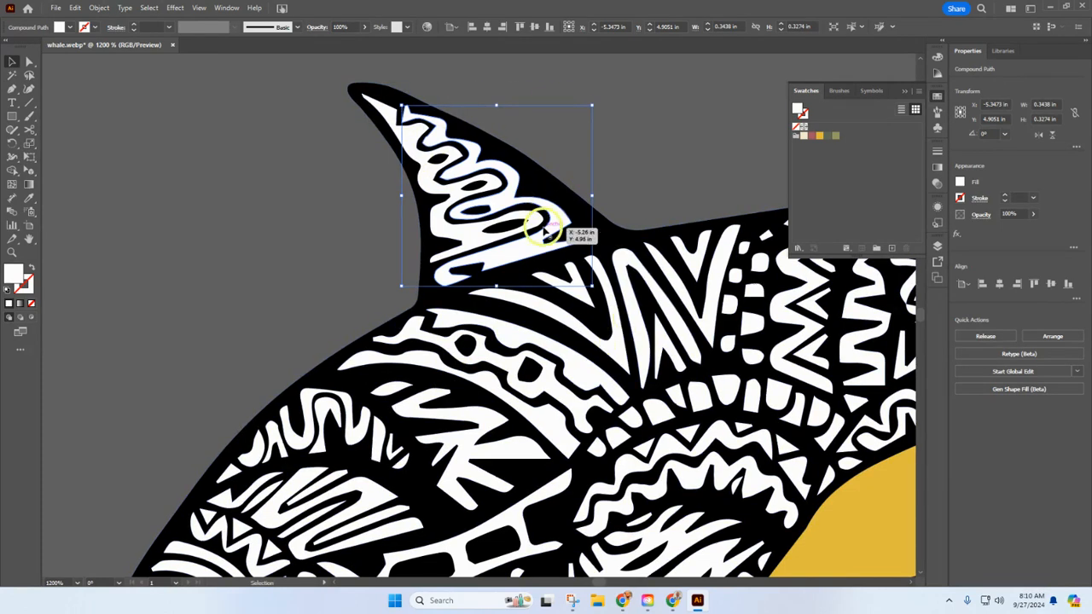
left_click(383, 110, "shift")
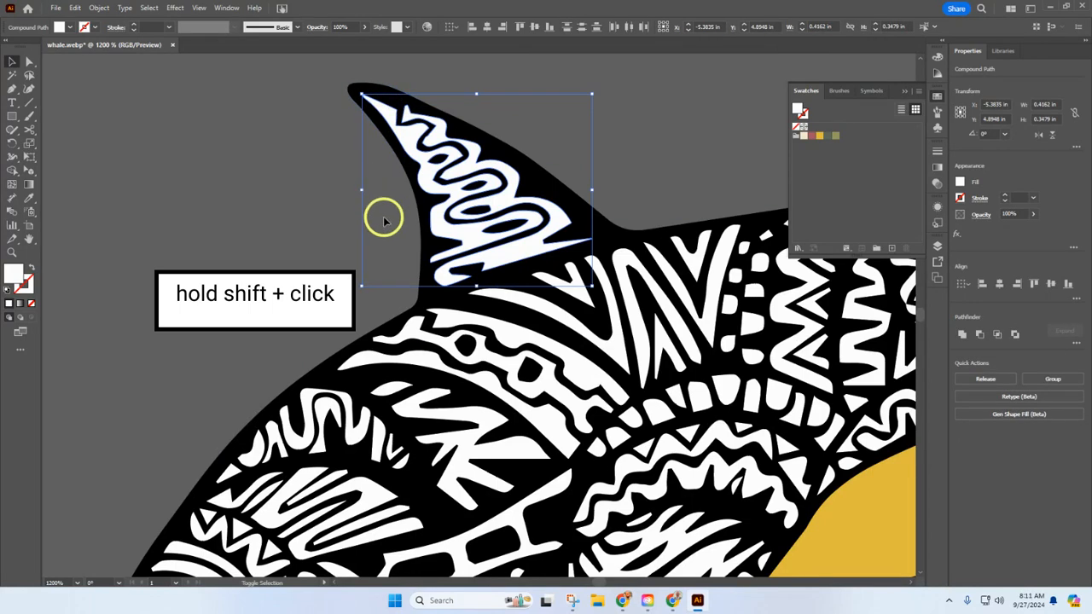
left_click(835, 137)
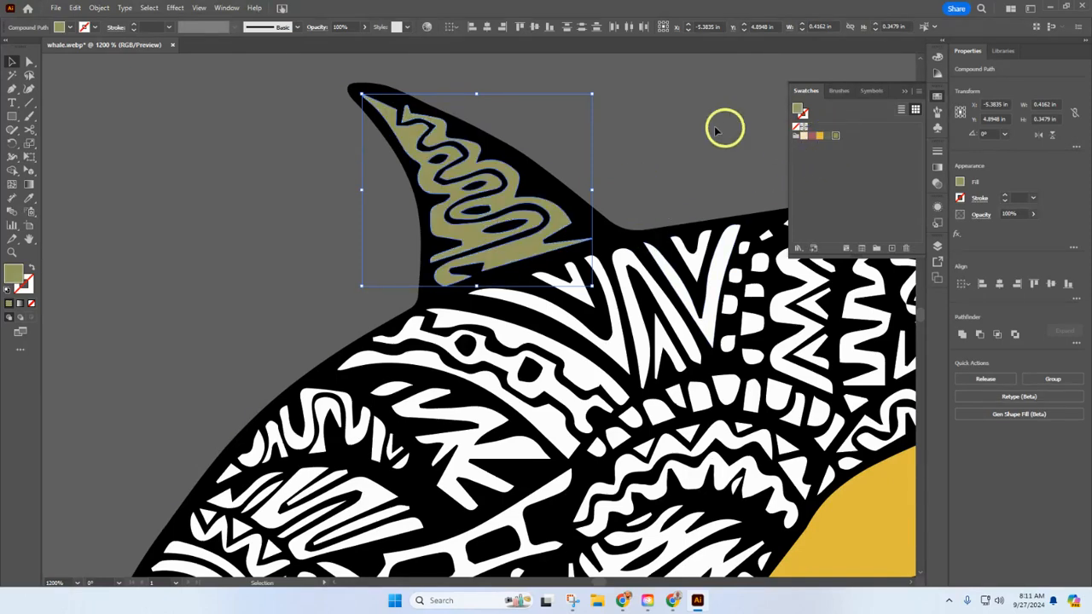
left_click(691, 133)
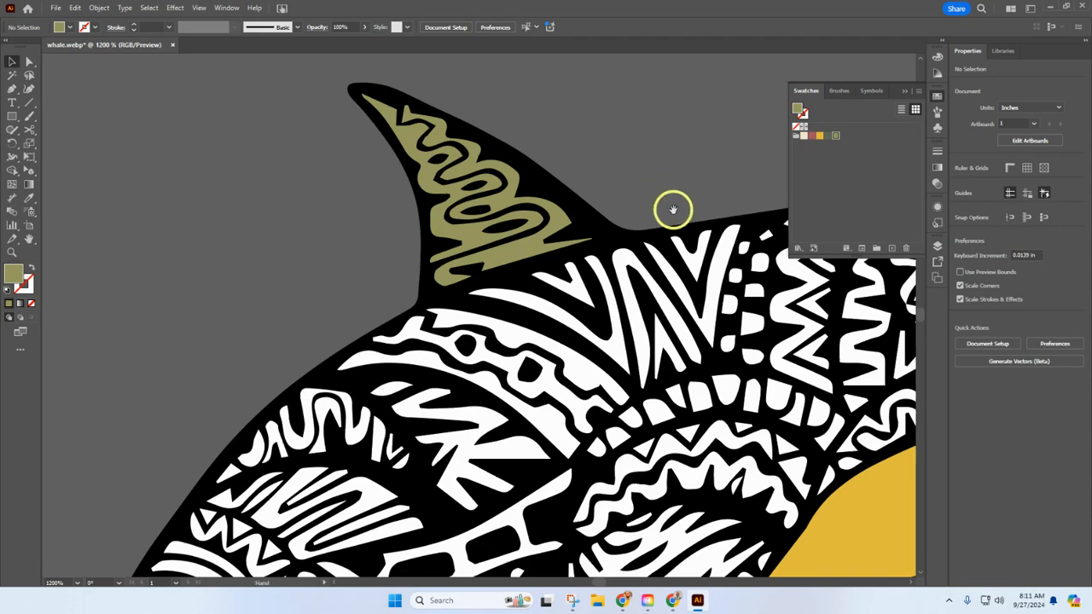
Select the V-shaped stripes on the whale's back beside the dorsal fin and apply a white-to-black linear gradient fill
left_click_drag(694, 214, 254, 147)
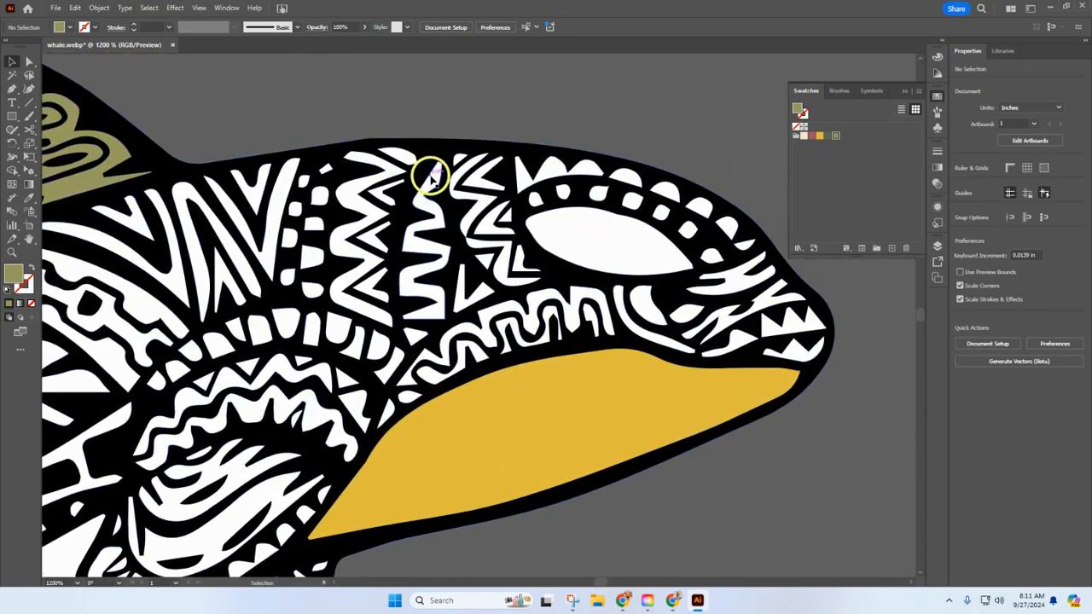
left_click_drag(456, 270, 604, 285)
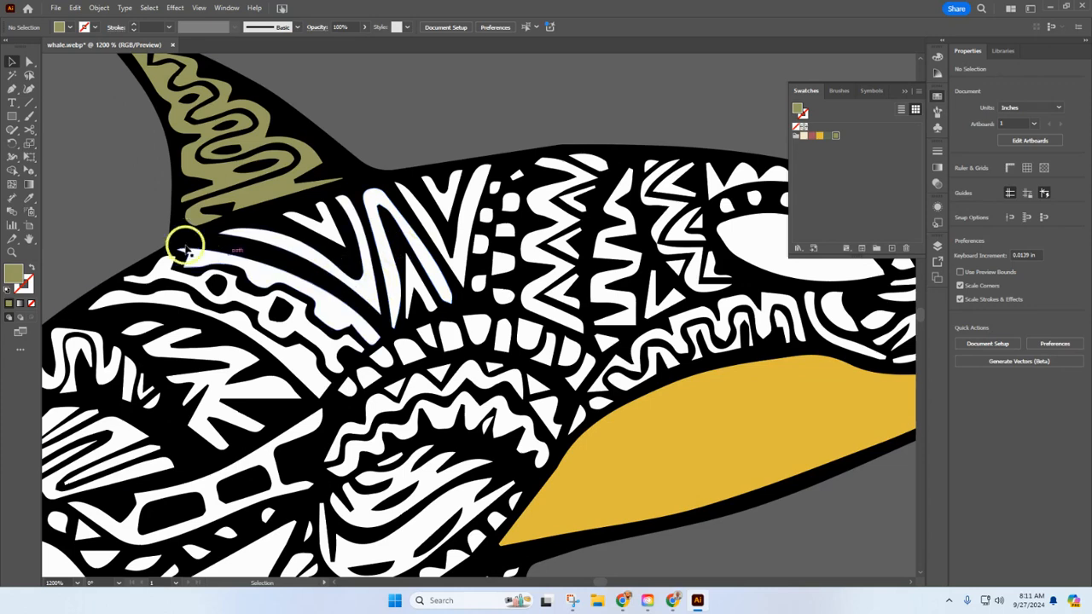
left_click(458, 263)
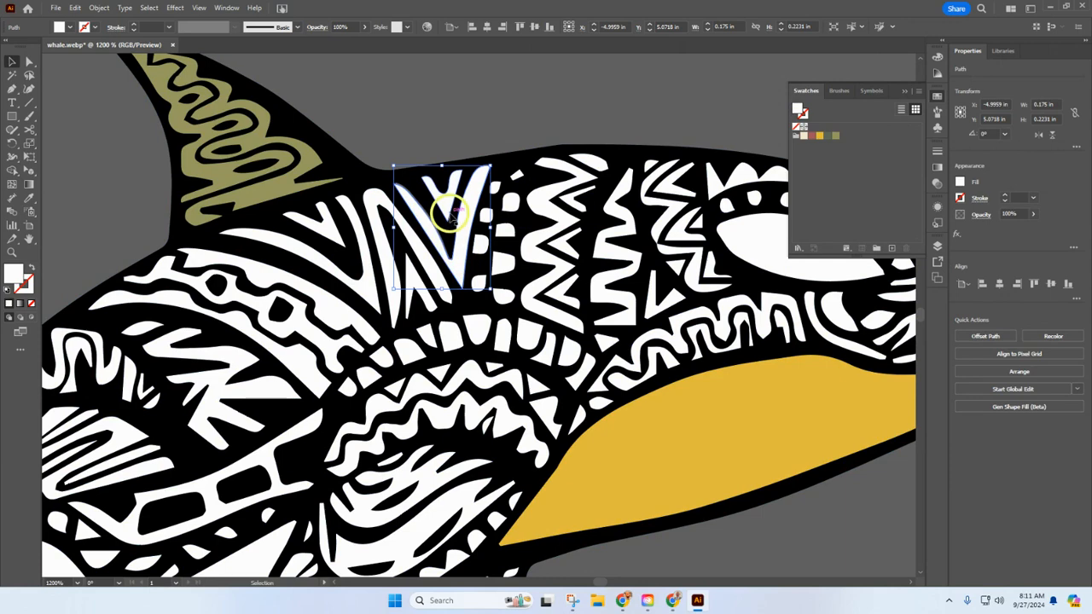
left_click(76, 9)
left_click(89, 21)
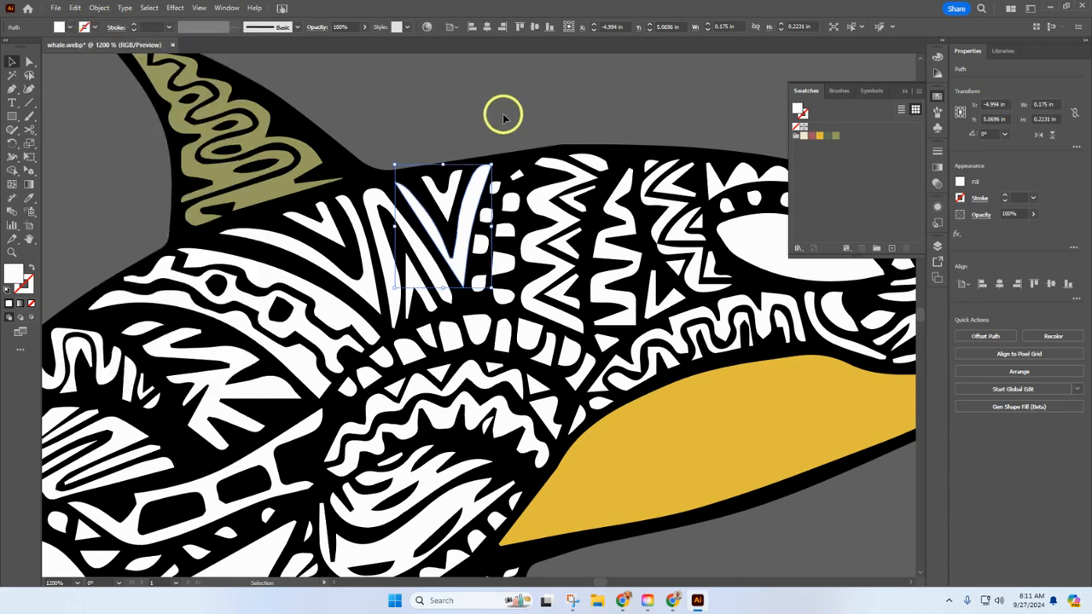
left_click(450, 202, "shift")
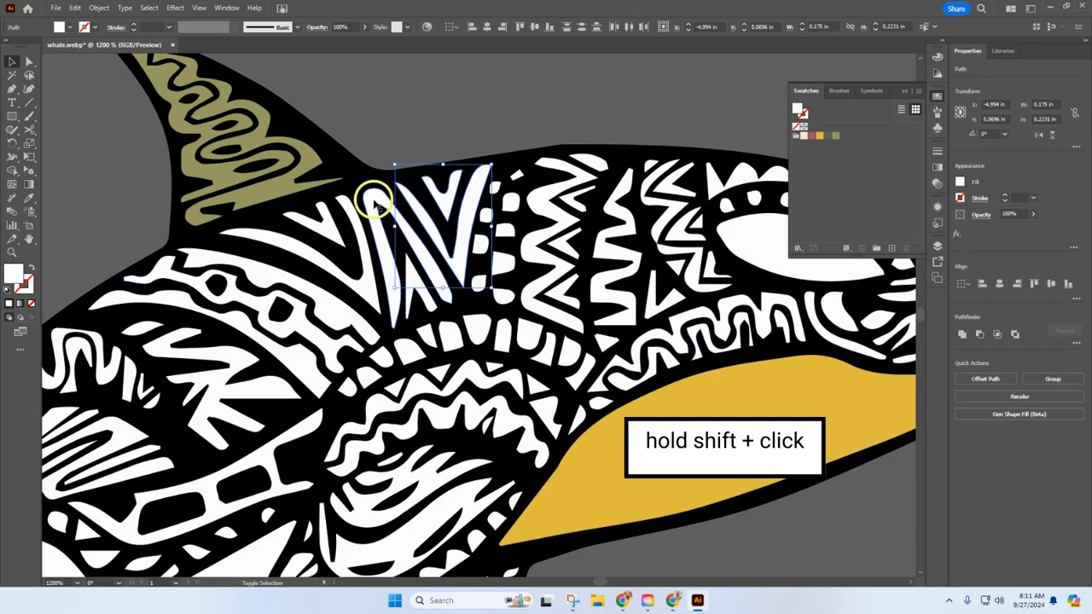
left_click(374, 203, "shift")
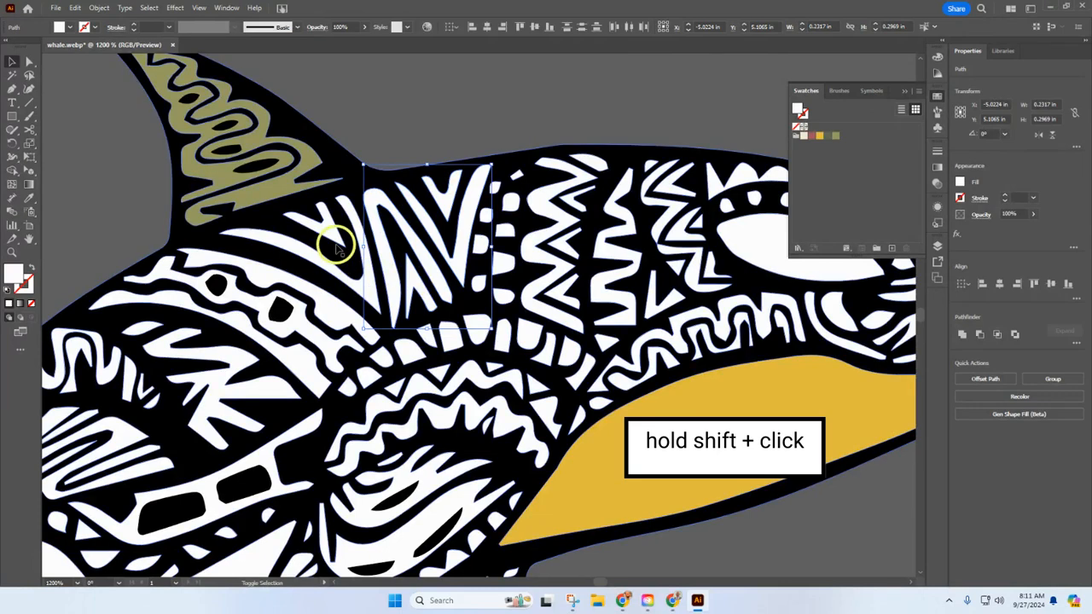
left_click(303, 252, "shift")
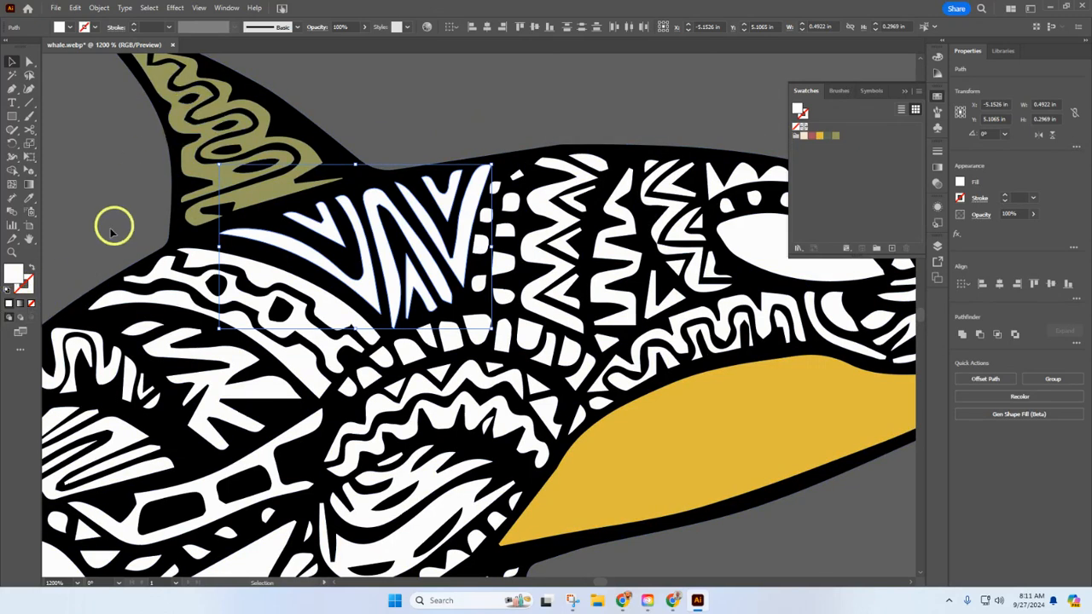
left_click(21, 304)
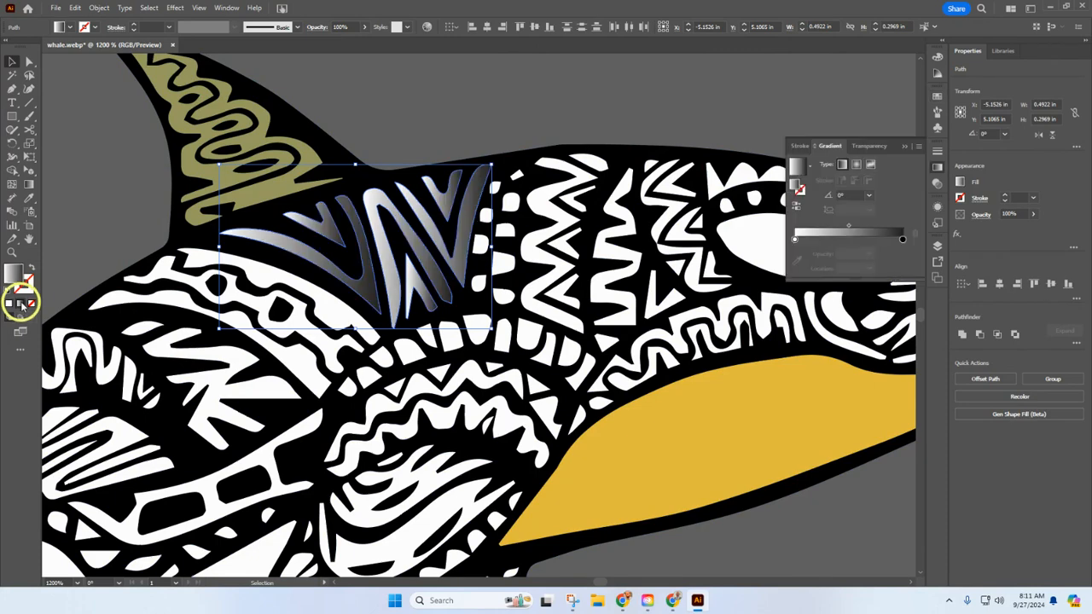
Set the end colour stop of the stripes' linear gradient to the saved cream swatch
left_click(842, 165)
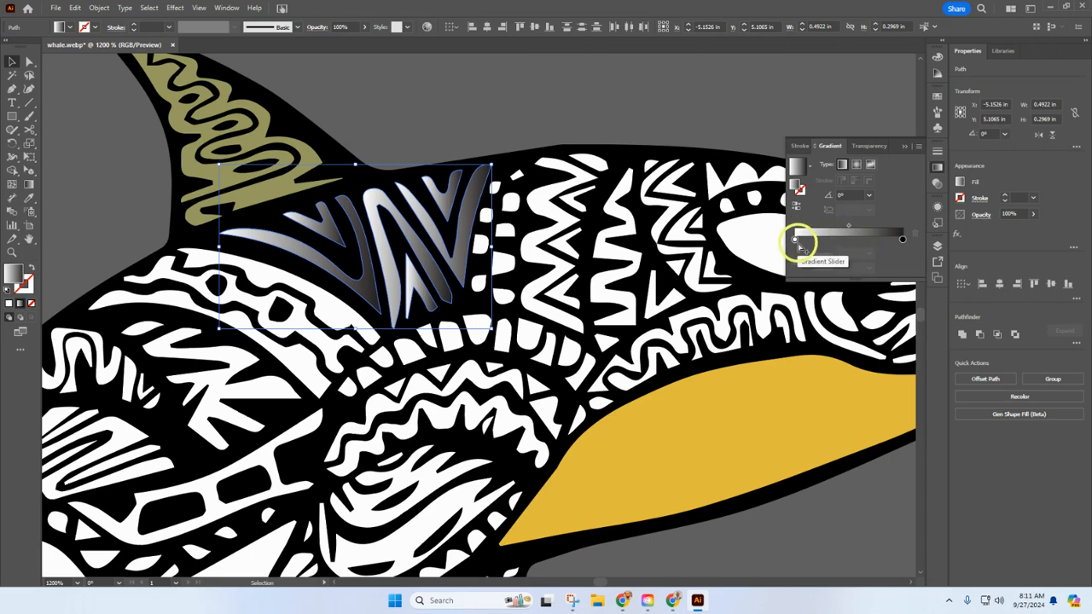
double_click(904, 239)
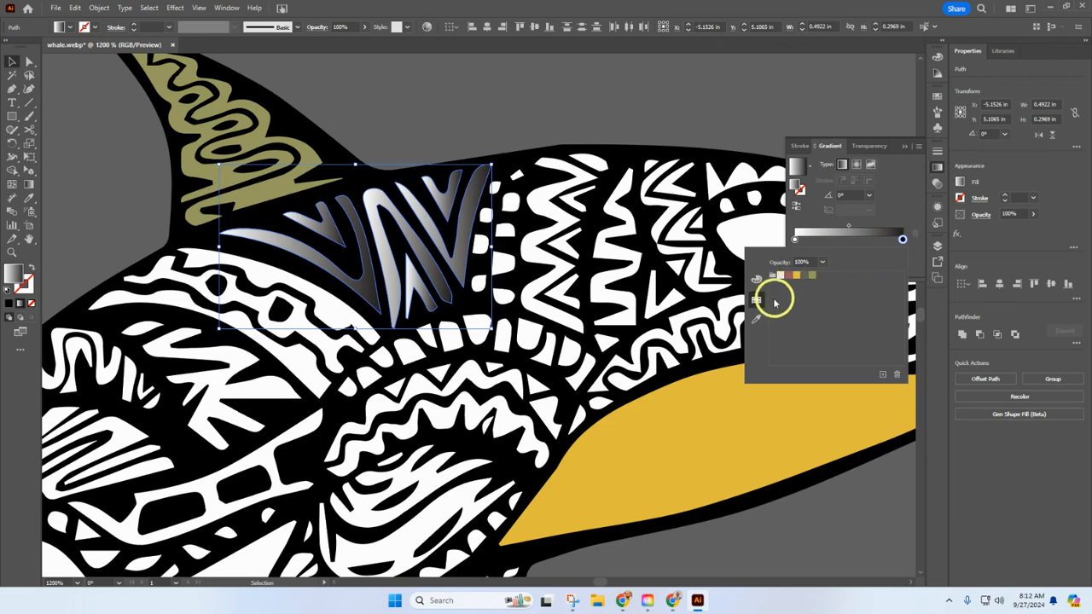
left_click(756, 281)
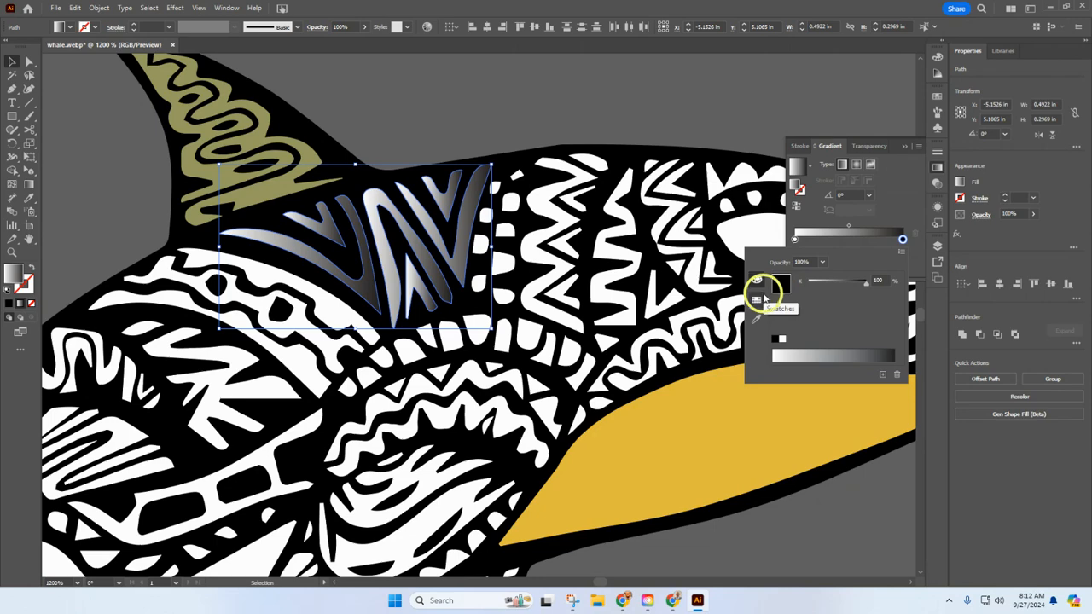
left_click(756, 300)
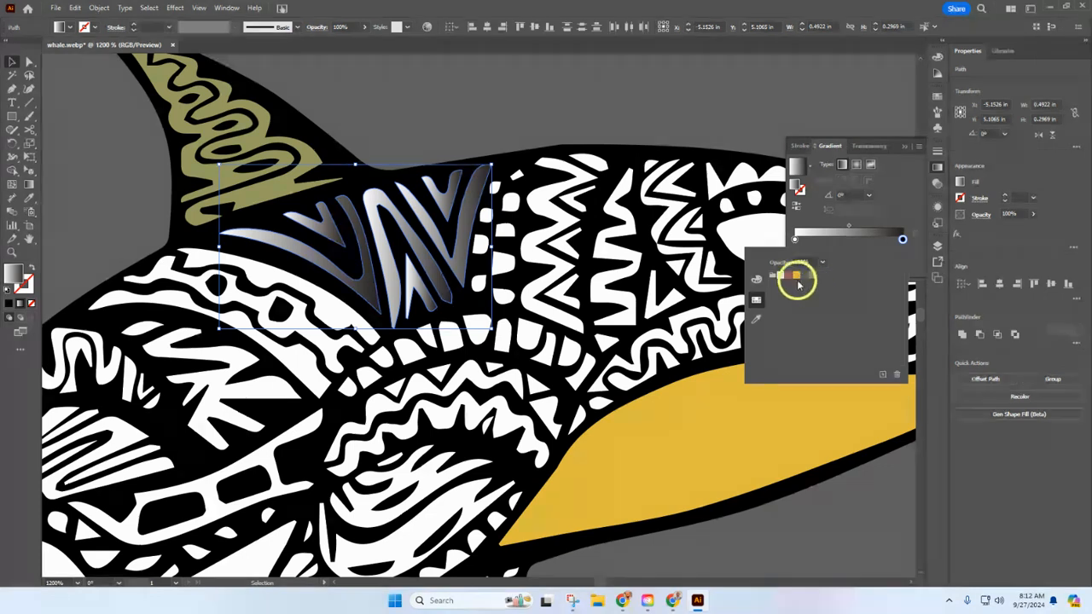
left_click(779, 275)
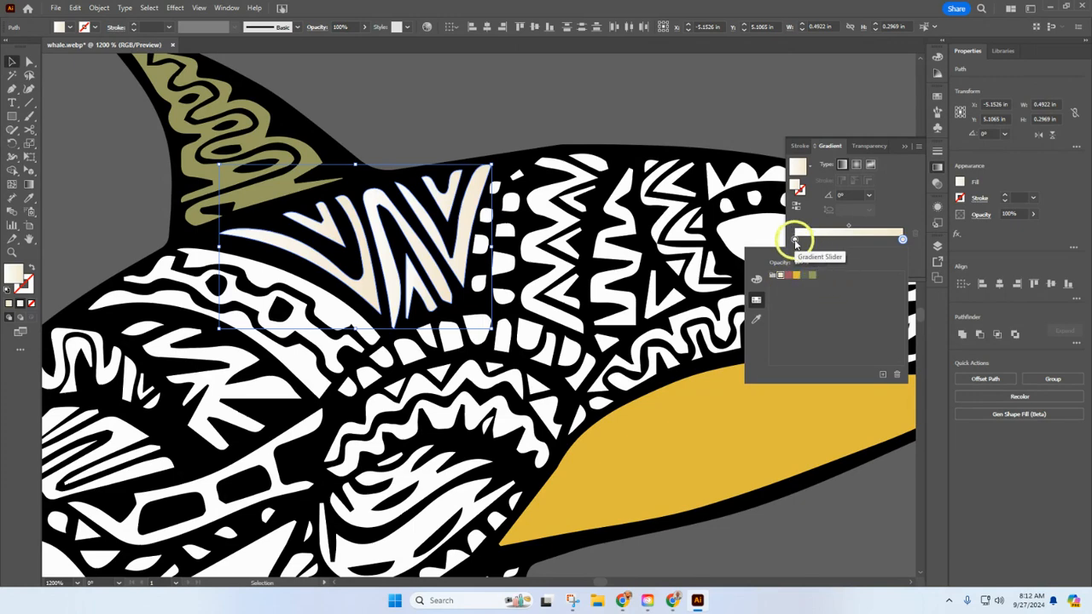
Set the start colour stop of the stripes' gradient to the saved yellow swatch
left_click(795, 242)
double_click(795, 242)
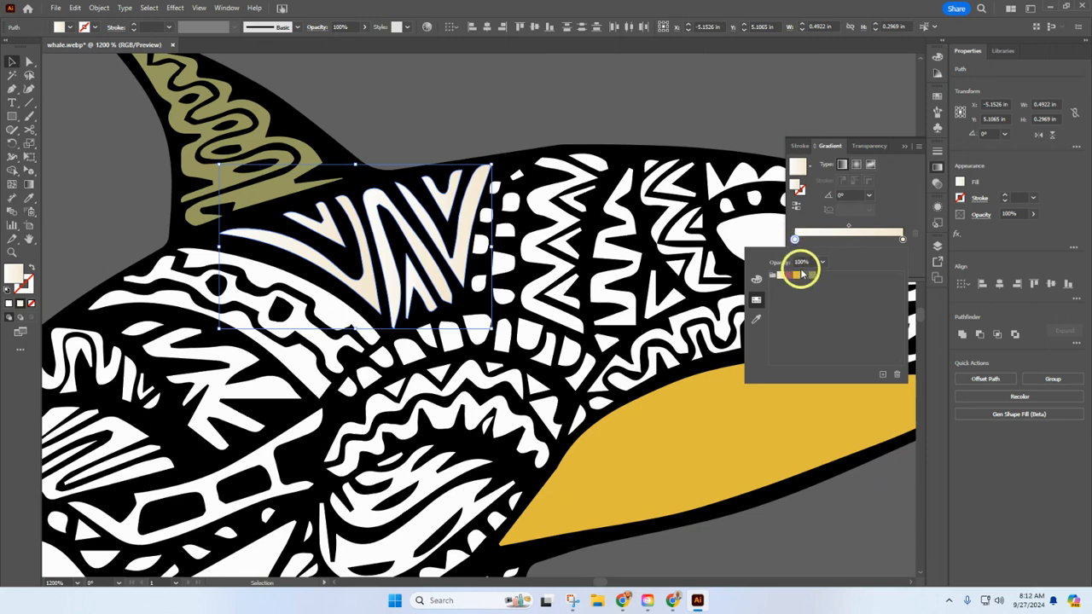
left_click(795, 276)
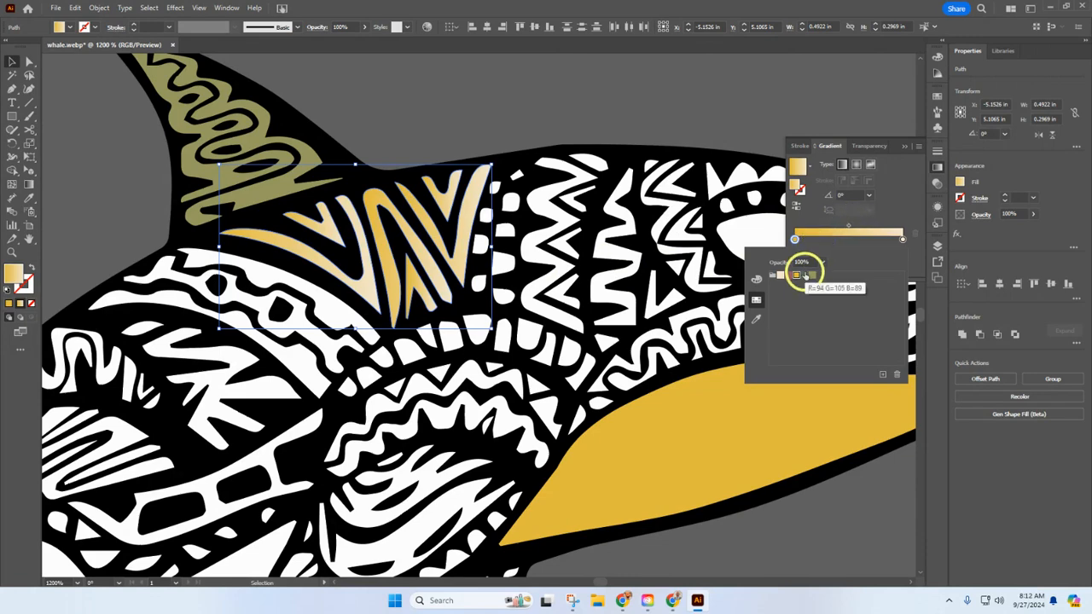
left_click(796, 240)
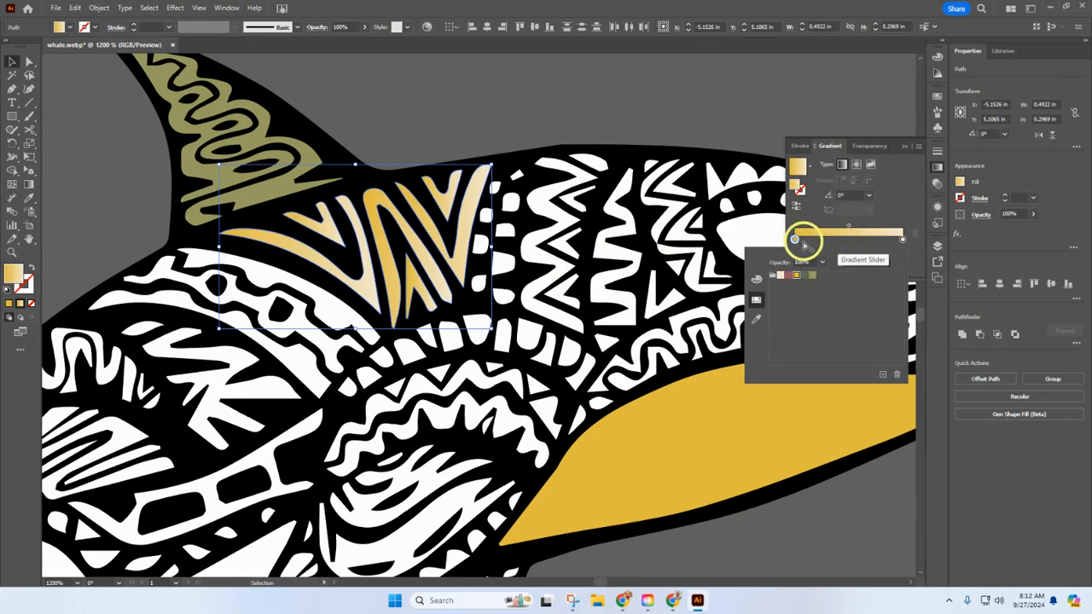
left_click(901, 241)
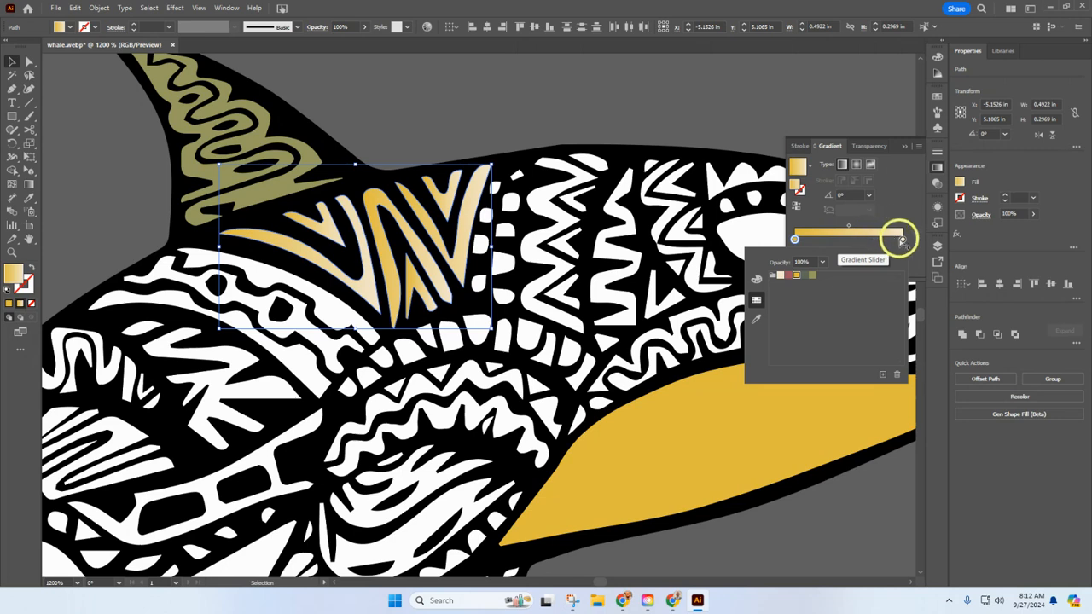
Try the stripes' gradient midpoint at 13%, settle it at about 54%, and deselect the stripes
left_click(849, 230)
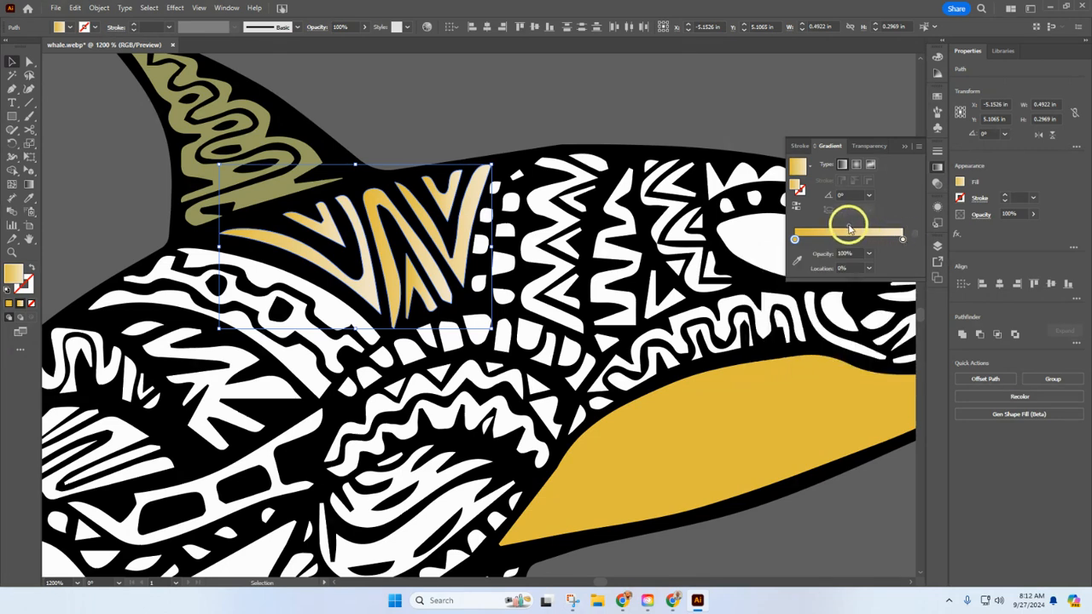
left_click_drag(843, 229, 808, 228)
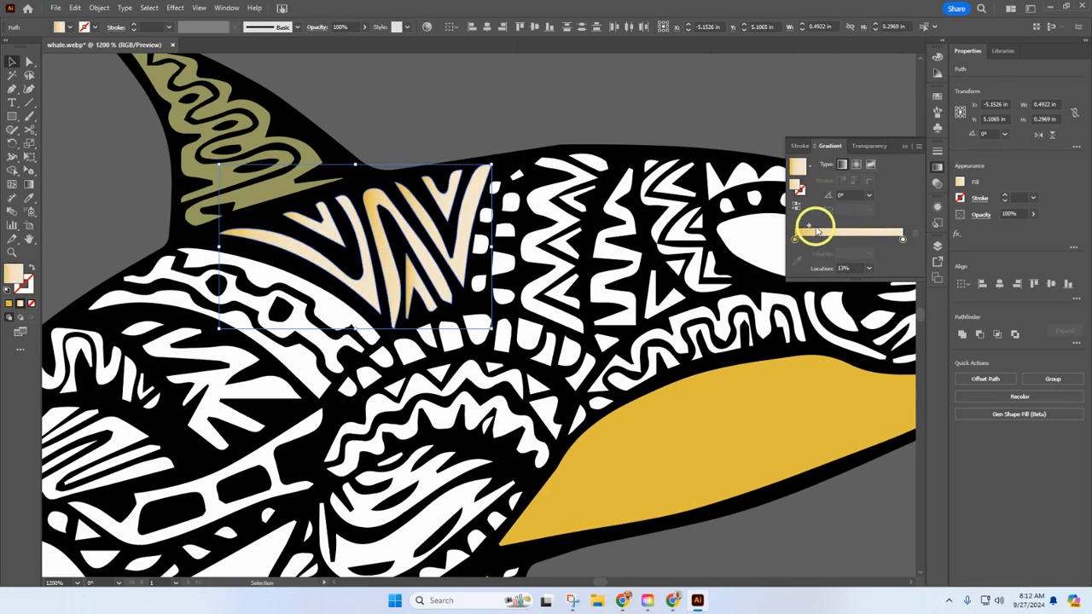
left_click_drag(812, 229, 850, 227)
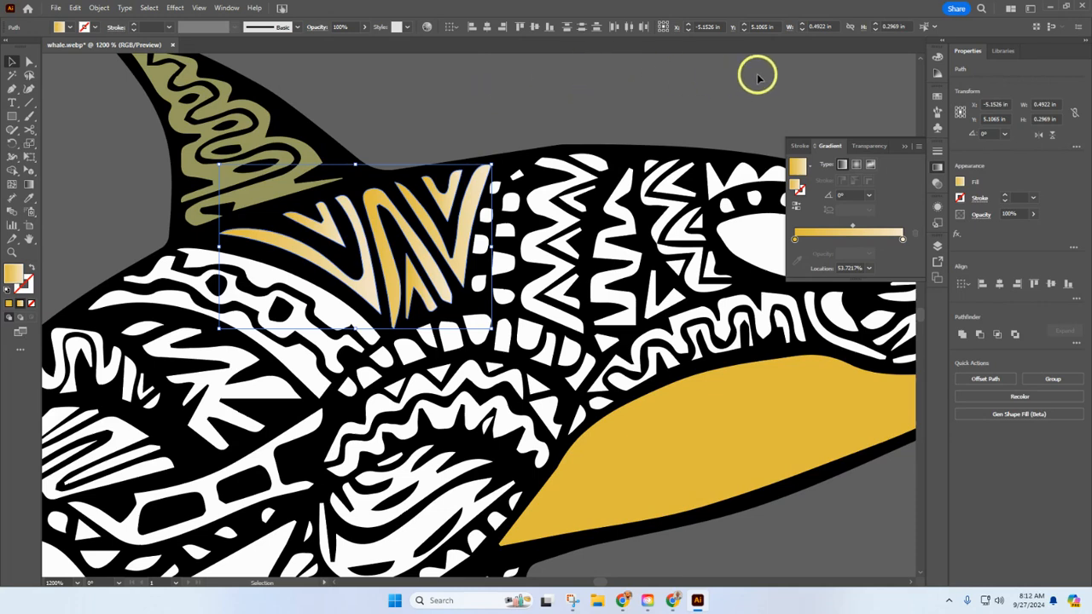
left_click(545, 76)
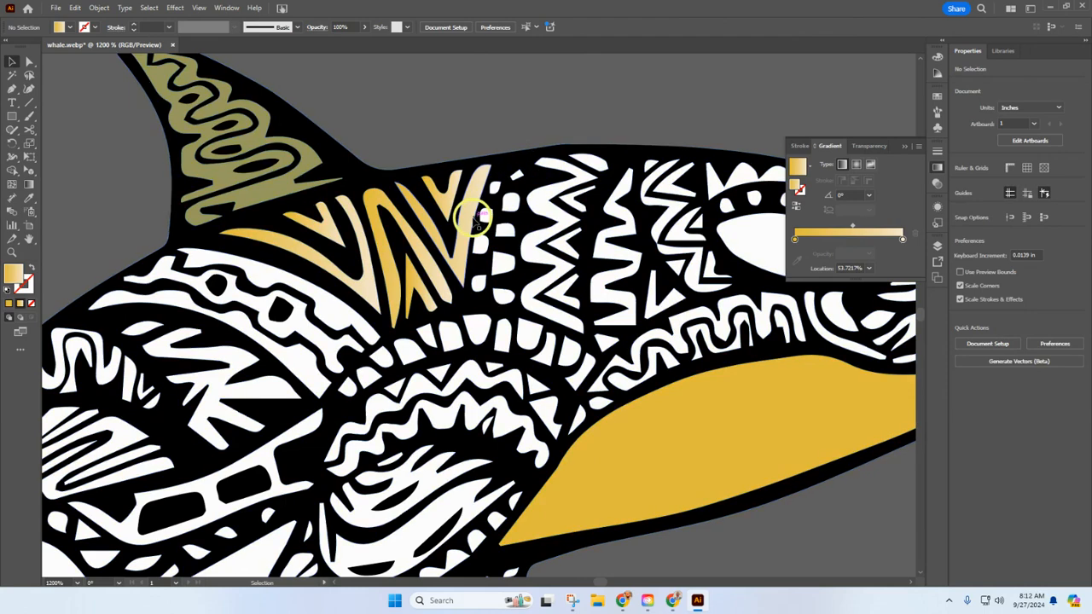
Move the gradient midpoint of the large V-shaped stripe nearest the head to about 56% and deselect it
left_click(469, 220)
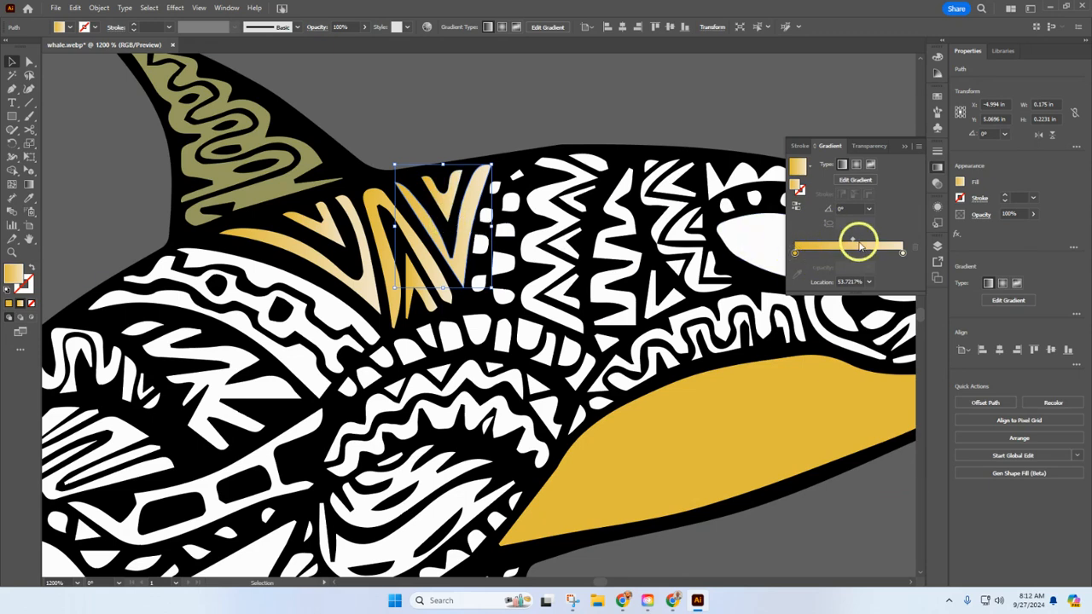
mouse_move(853, 245)
left_mouse_down()
mouse_move(819, 248)
mouse_move(855, 243)
left_mouse_up()
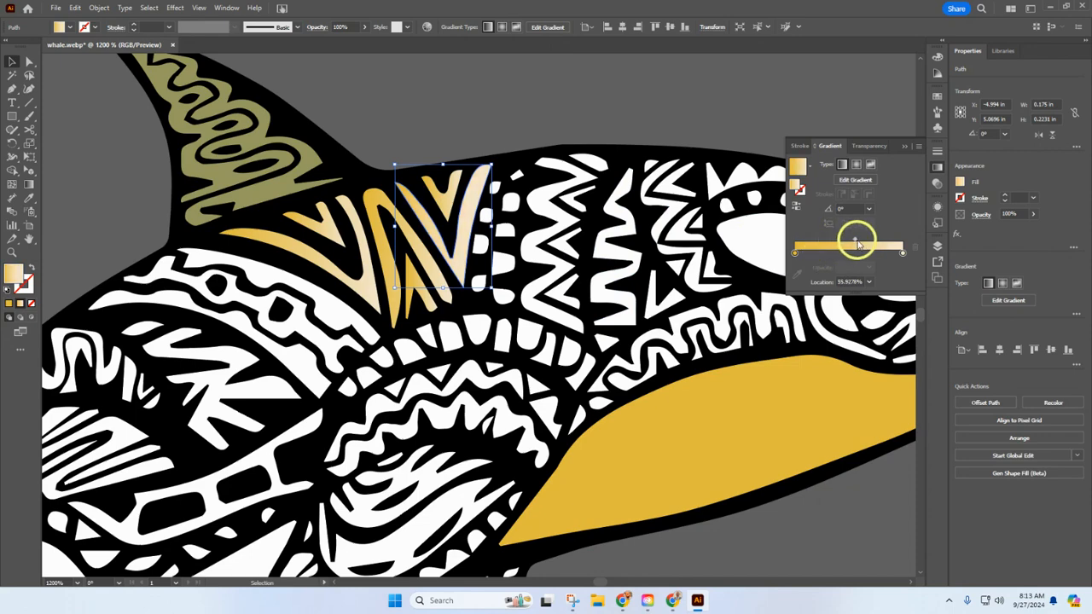
left_click(419, 119)
Switch the tall middle stripe to a solid fill and back to the yellow-cream gradient, with its midpoint at about 39%
left_click(371, 205)
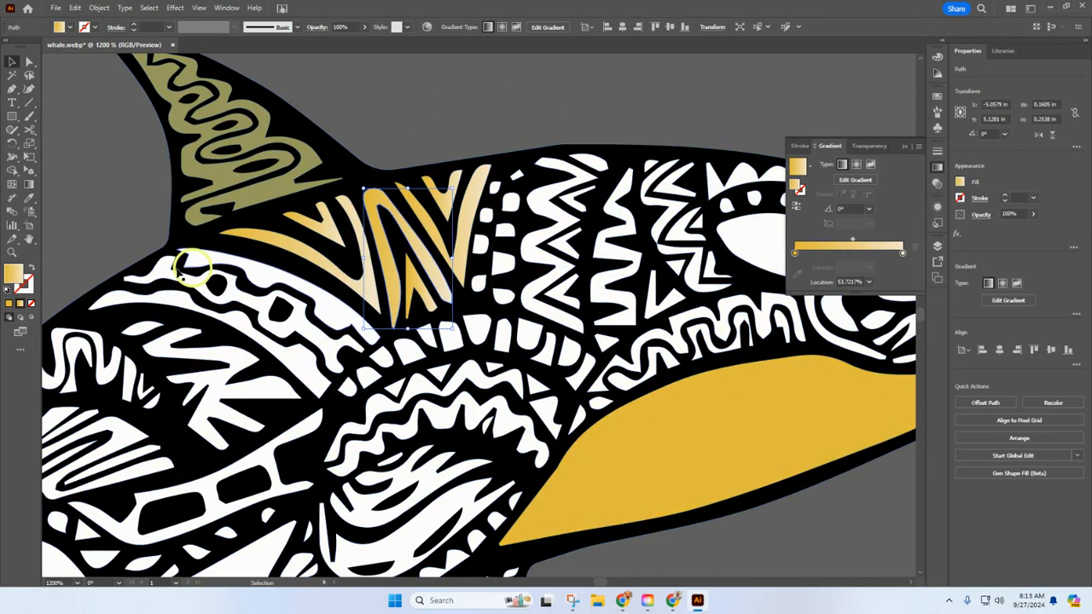
left_click(9, 305)
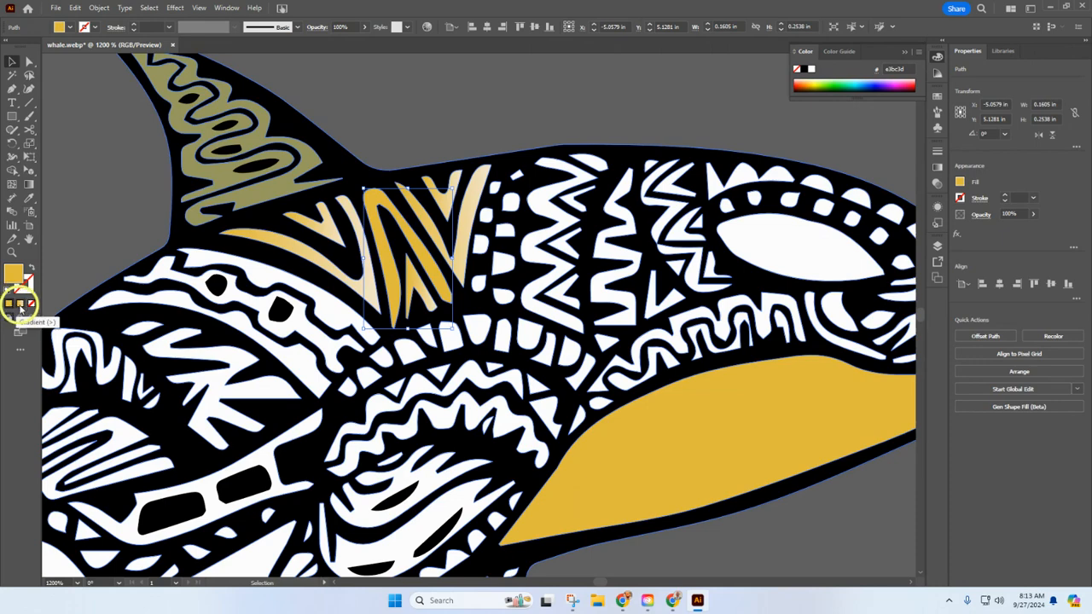
left_click(20, 307)
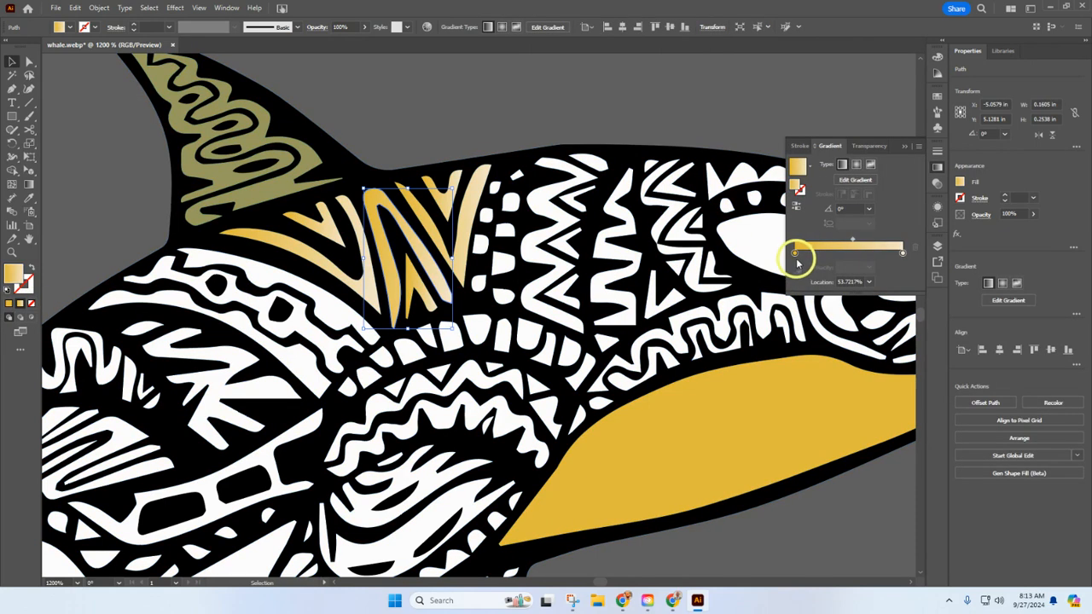
left_click_drag(854, 241, 830, 248)
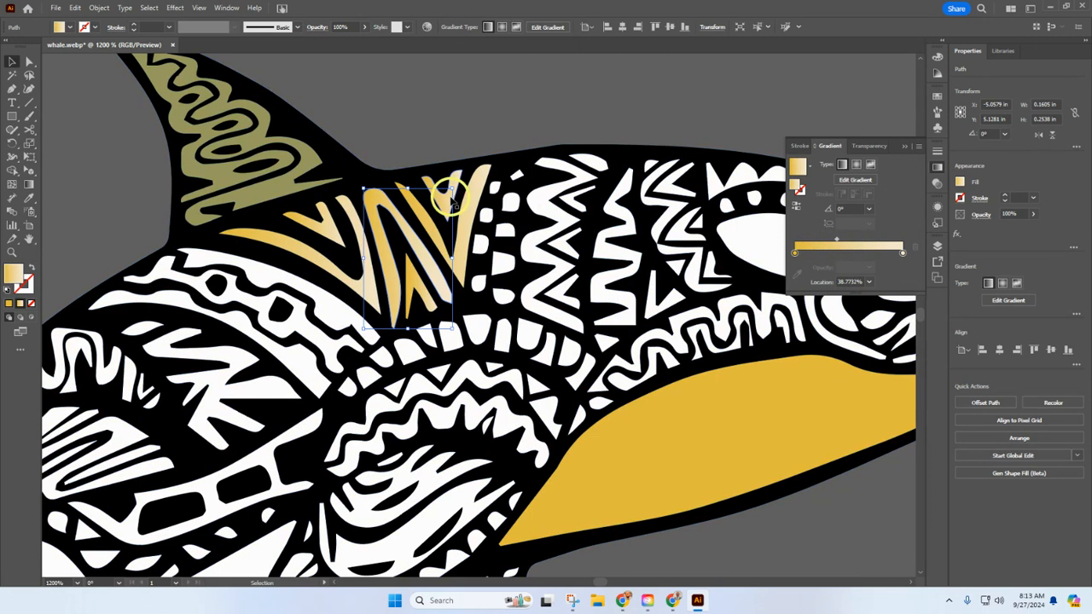
Change the small V-shaped stripe at the upper edge of the back to a radial gradient and deselect it
left_click(455, 179)
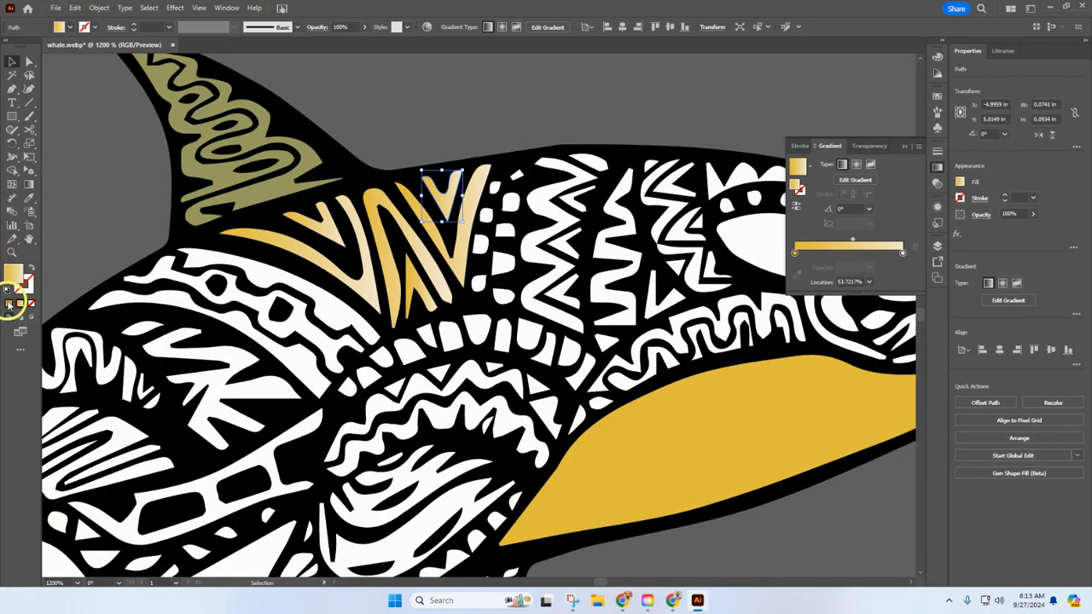
left_click(8, 303)
left_click(20, 304)
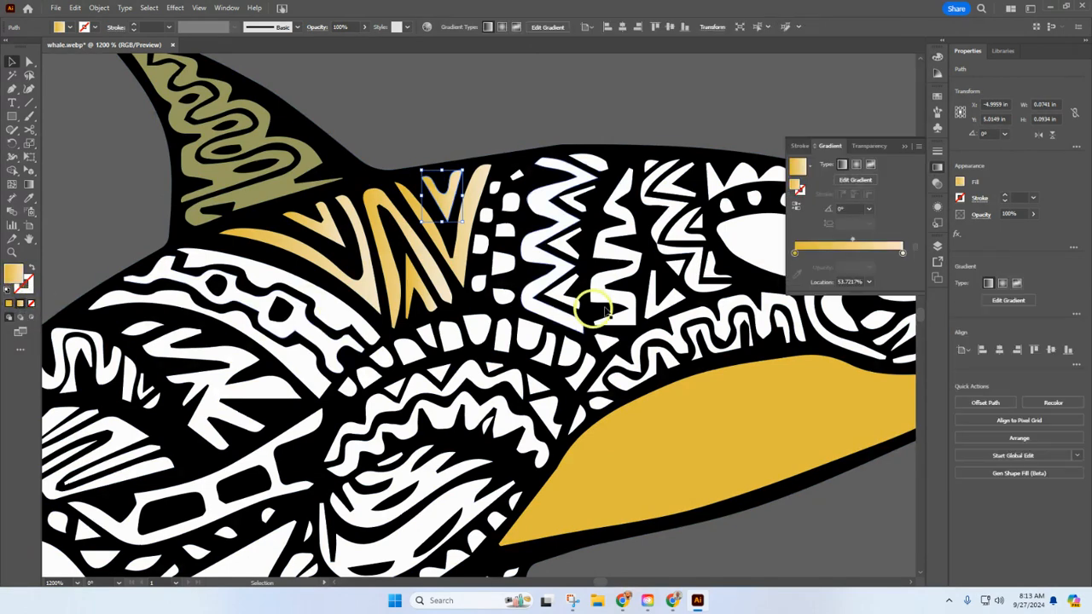
left_click(857, 166)
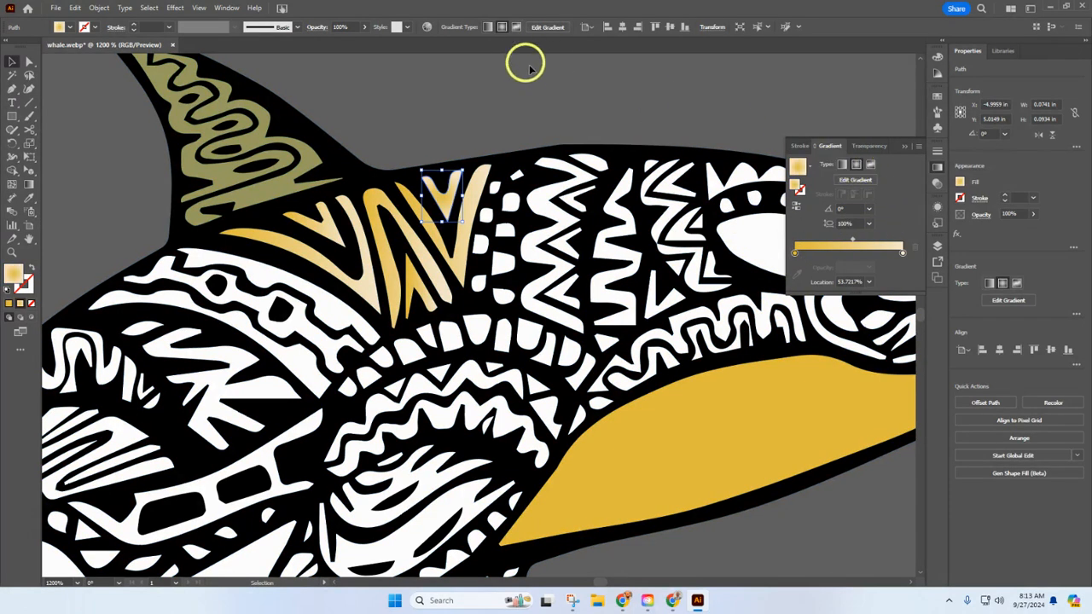
left_click(448, 75)
Change the tall middle stripe's gradient type to radial and deselect it
left_click(388, 260)
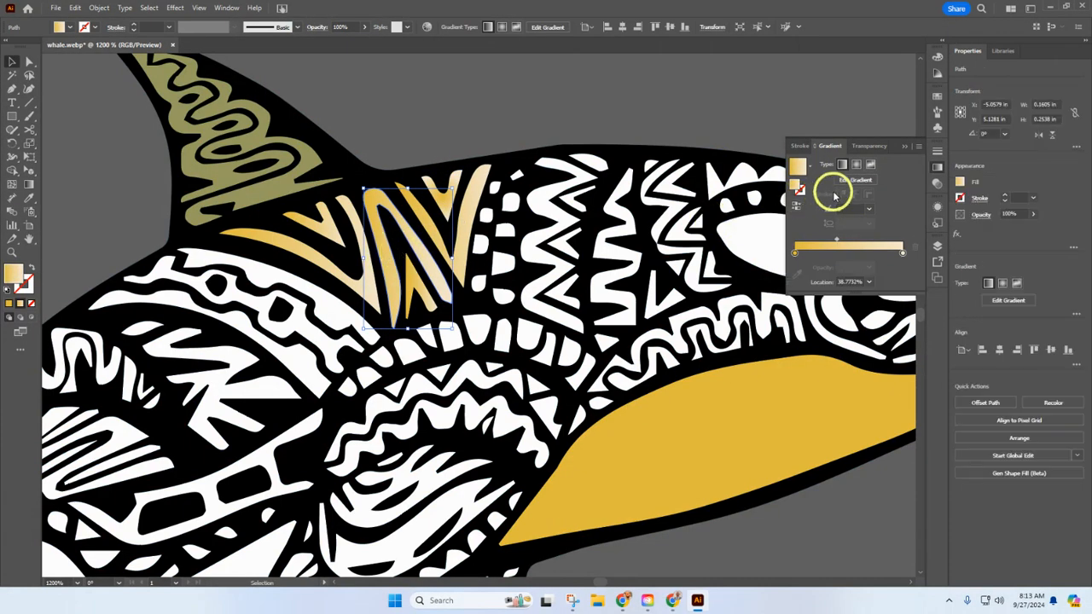
left_click(857, 166)
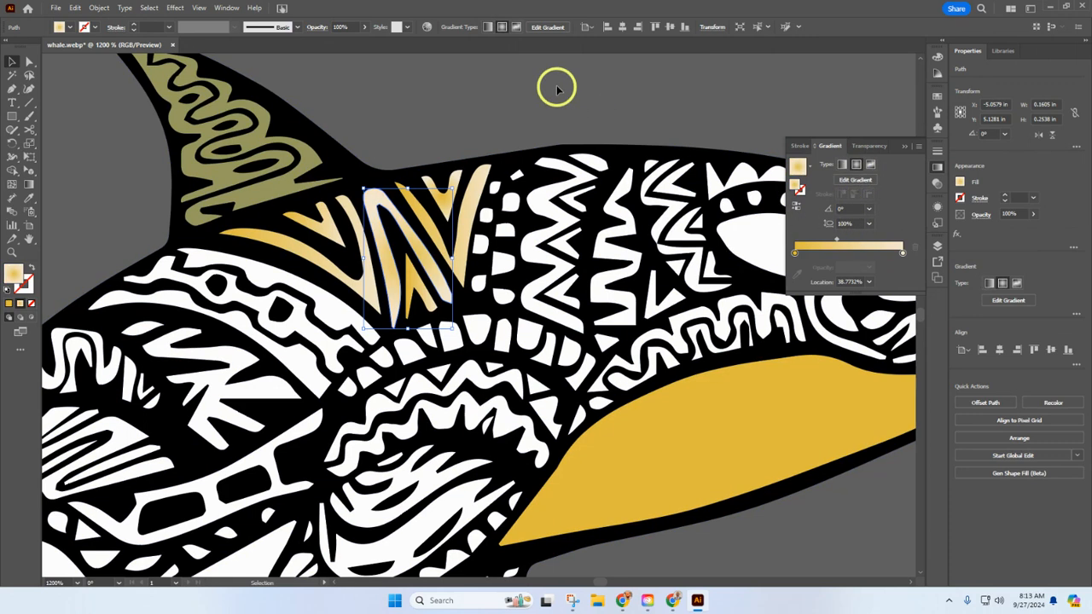
left_click(584, 60)
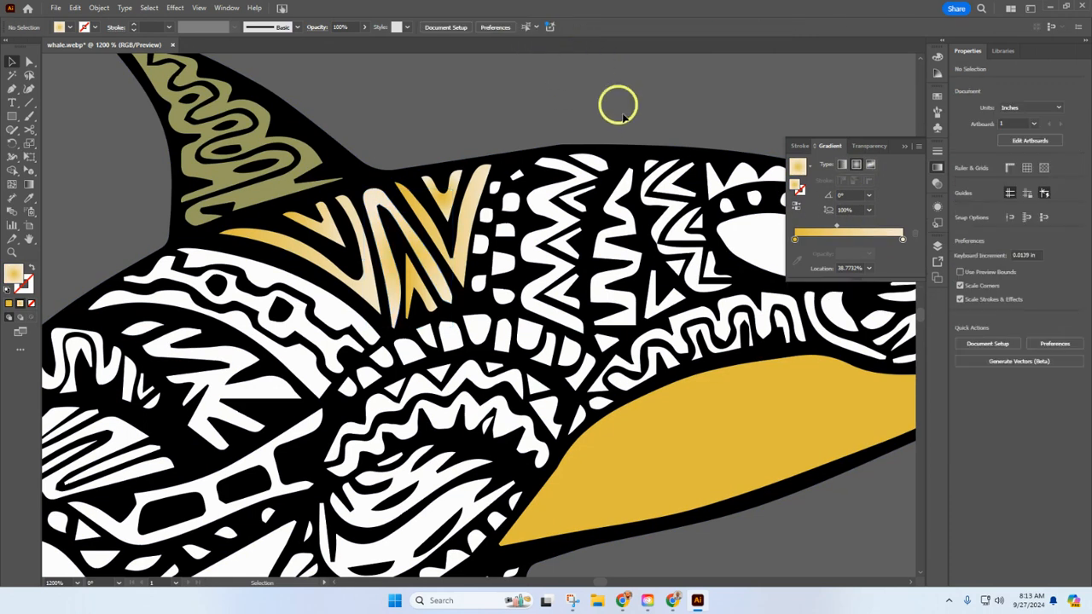
Fill the white eye shape on the whale's head with the saved dusty red swatch and deselect it
left_click(766, 245)
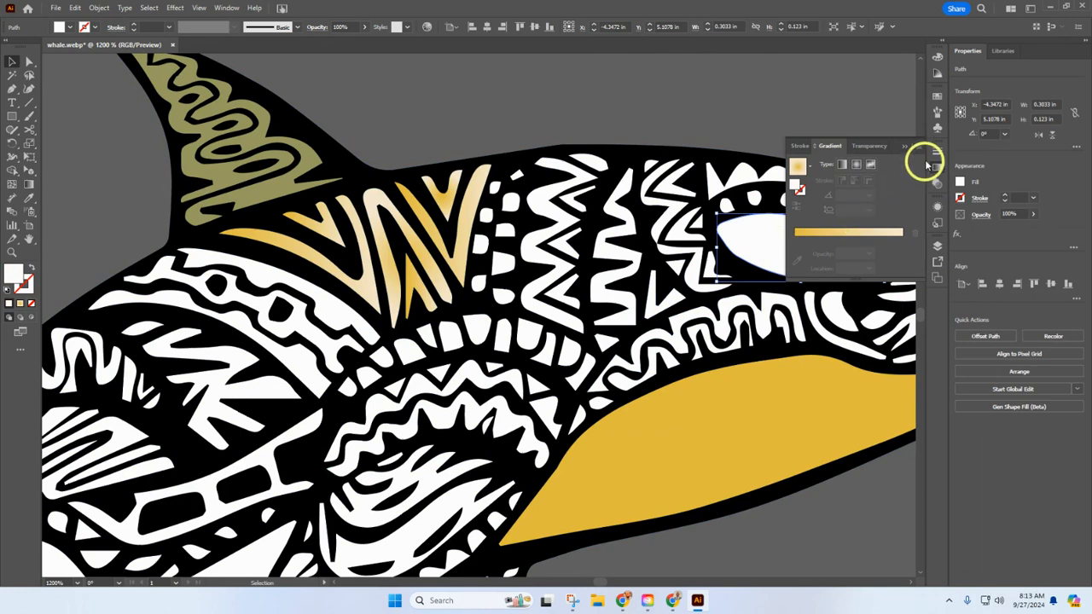
left_click(936, 96)
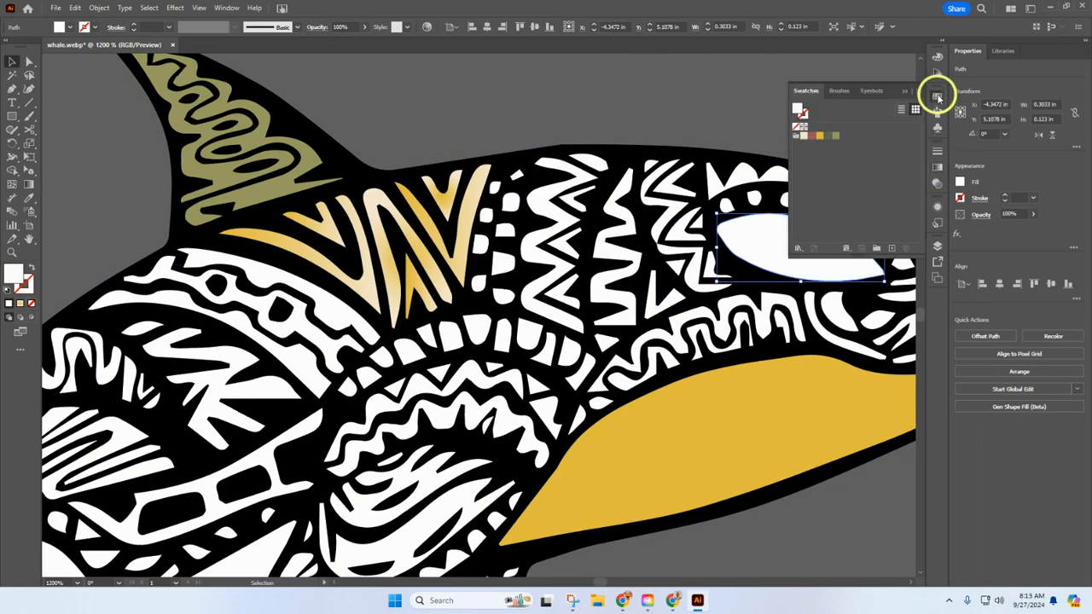
left_click(817, 137)
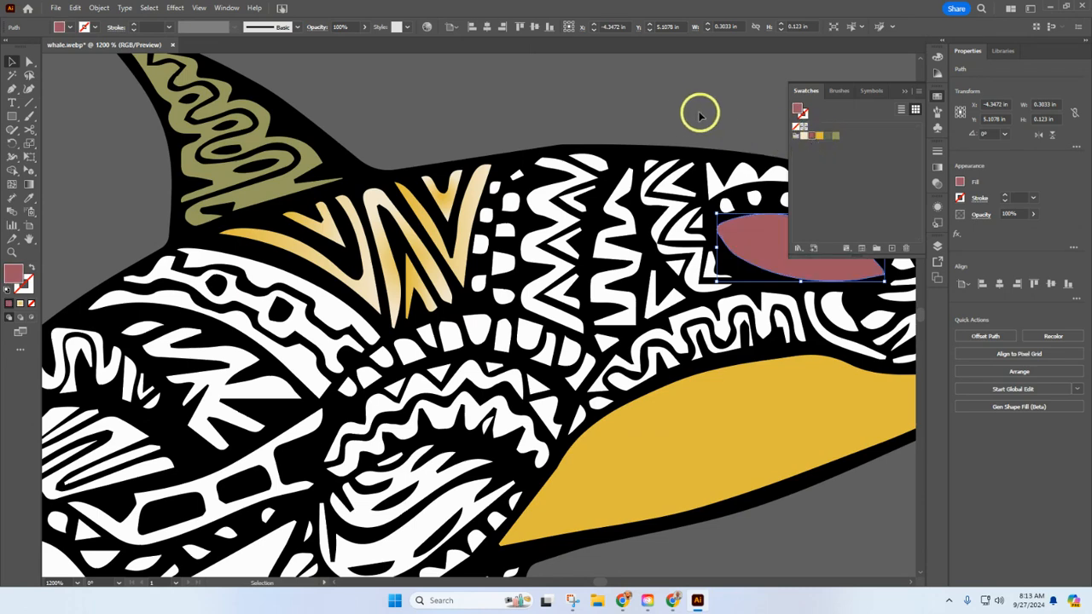
left_click(659, 87)
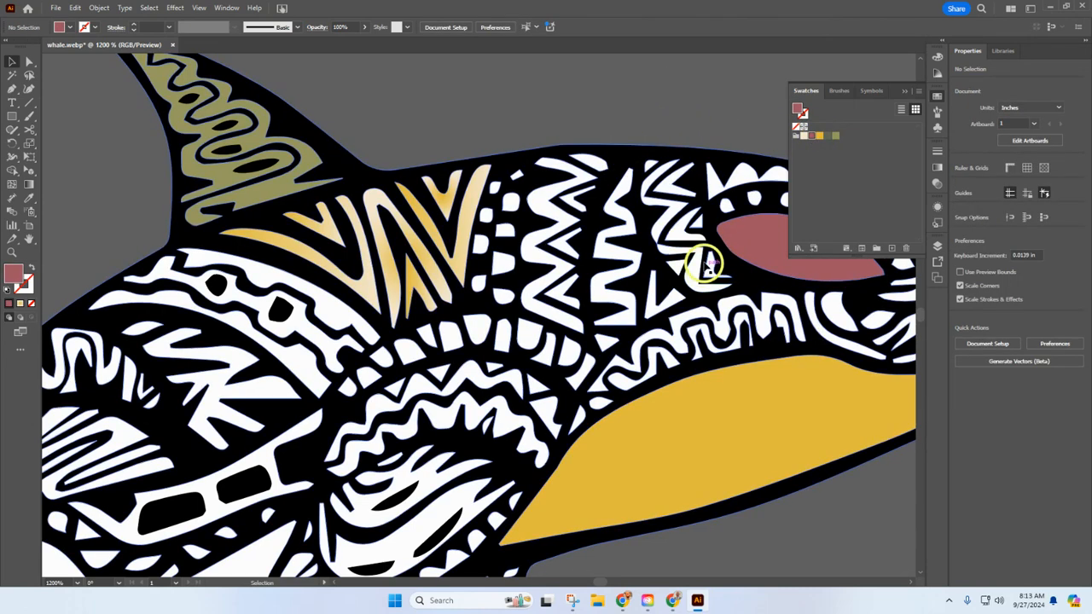
Try selecting similarly coloured shapes from the olive green dorsal fin pattern with the Magic Wand, and clear the selection
scroll(475, 247, "down", 1)
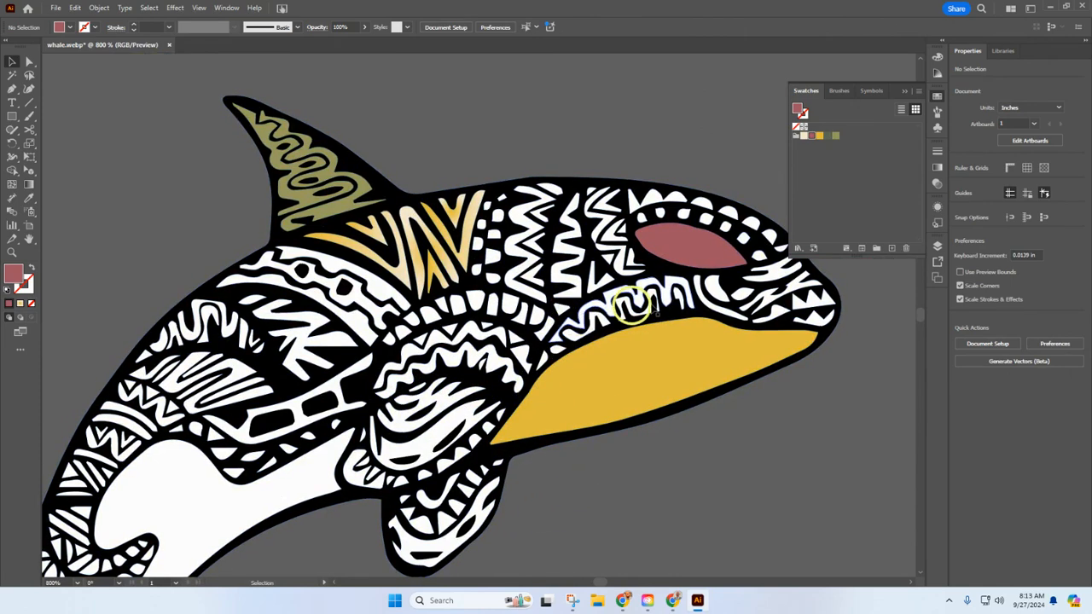
left_click(12, 76)
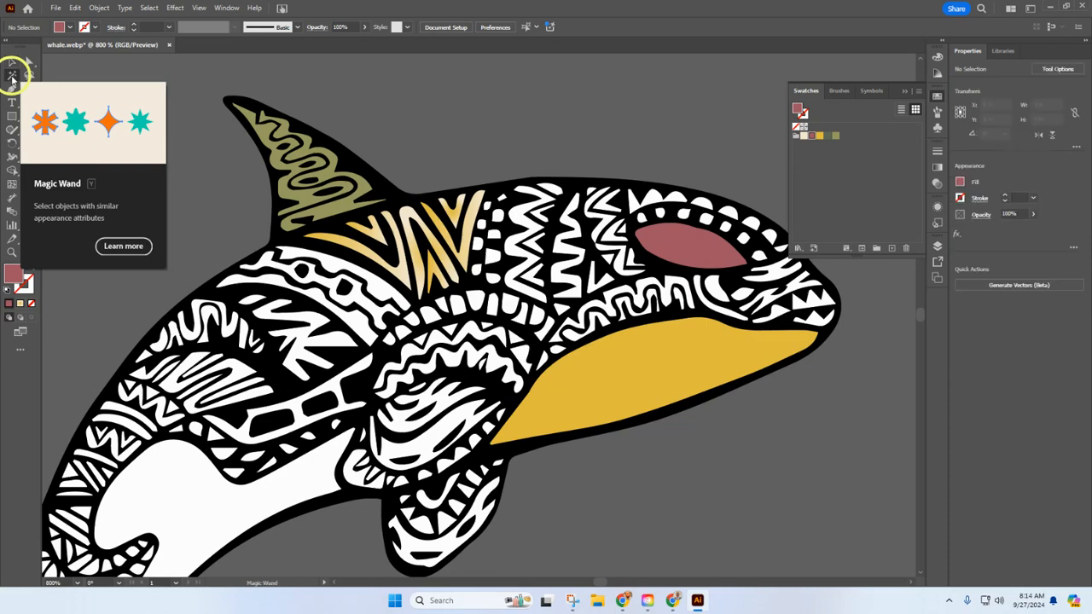
left_click(337, 212)
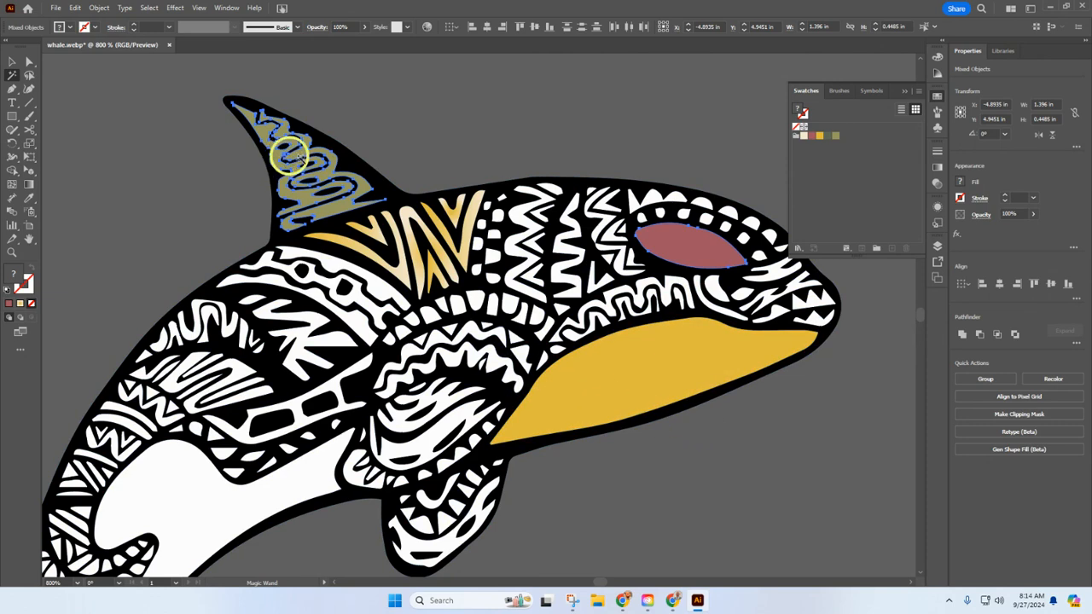
left_click(14, 62)
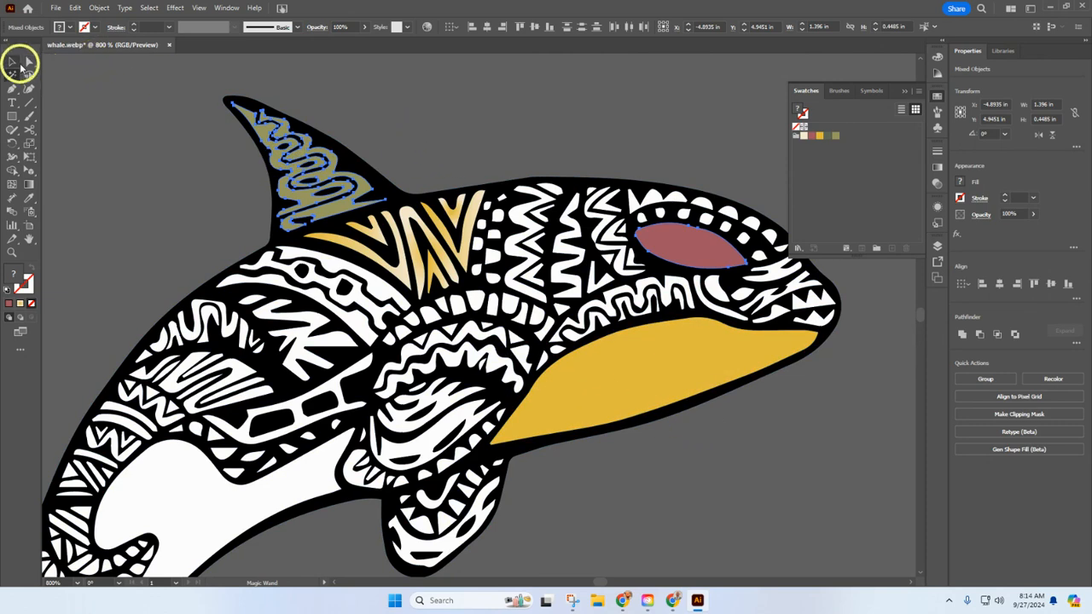
left_click(151, 127)
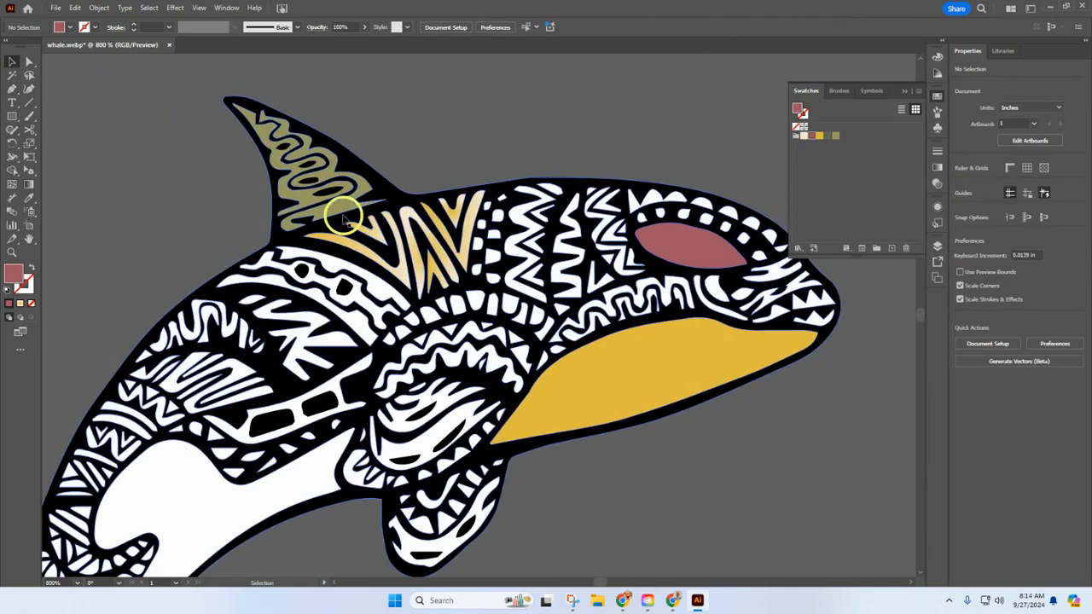
Select every shape sharing the dorsal fin pattern's olive green fill colour, fill them with the saved dusty red swatch, and deselect
left_click(338, 214)
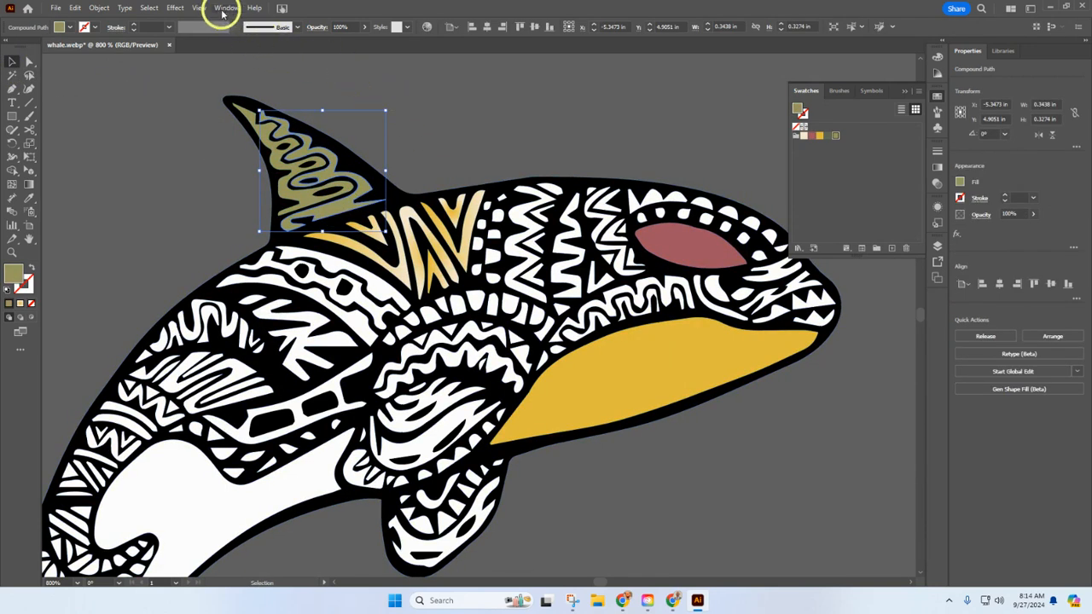
left_click(147, 7)
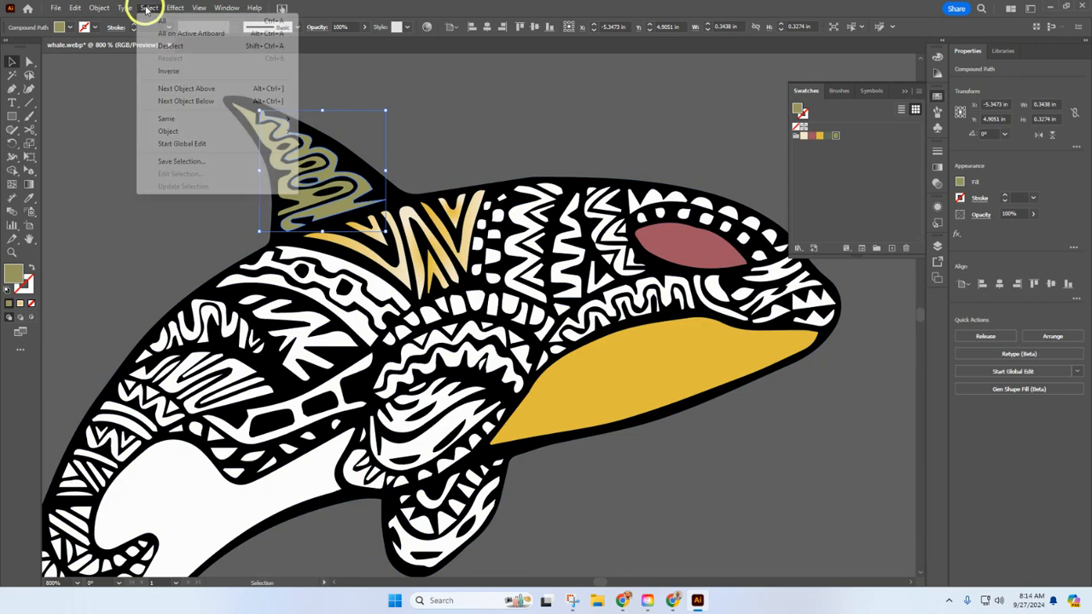
mouse_move(247, 119)
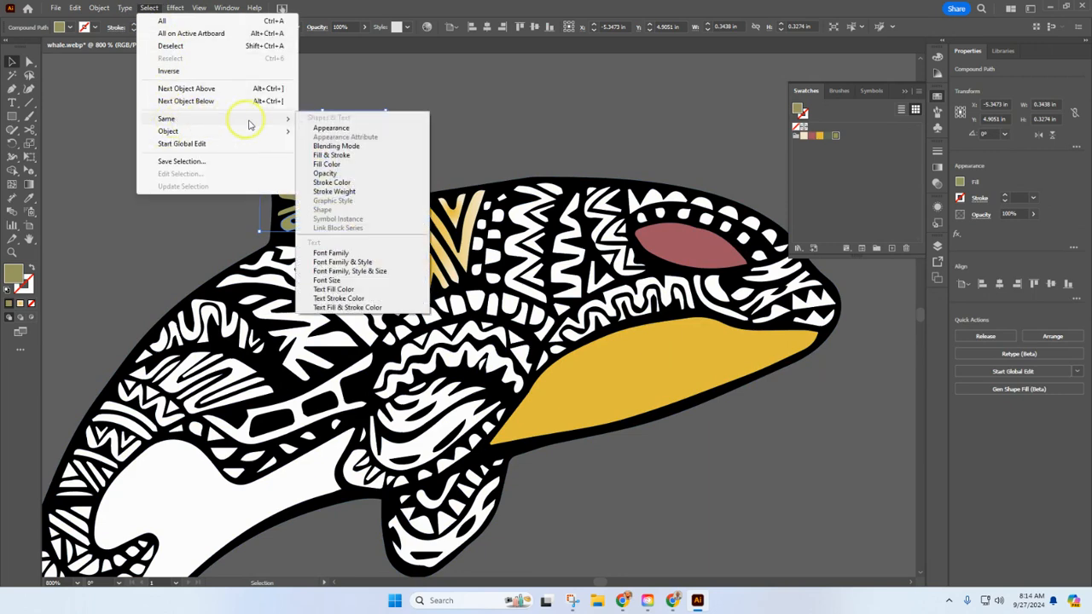
left_click(339, 165)
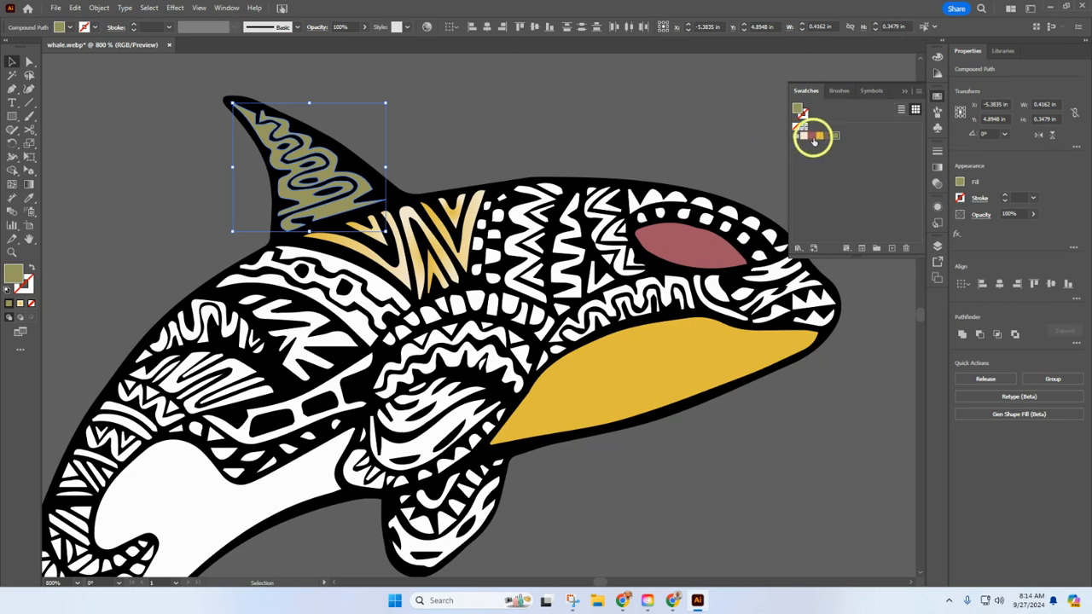
left_click(812, 135)
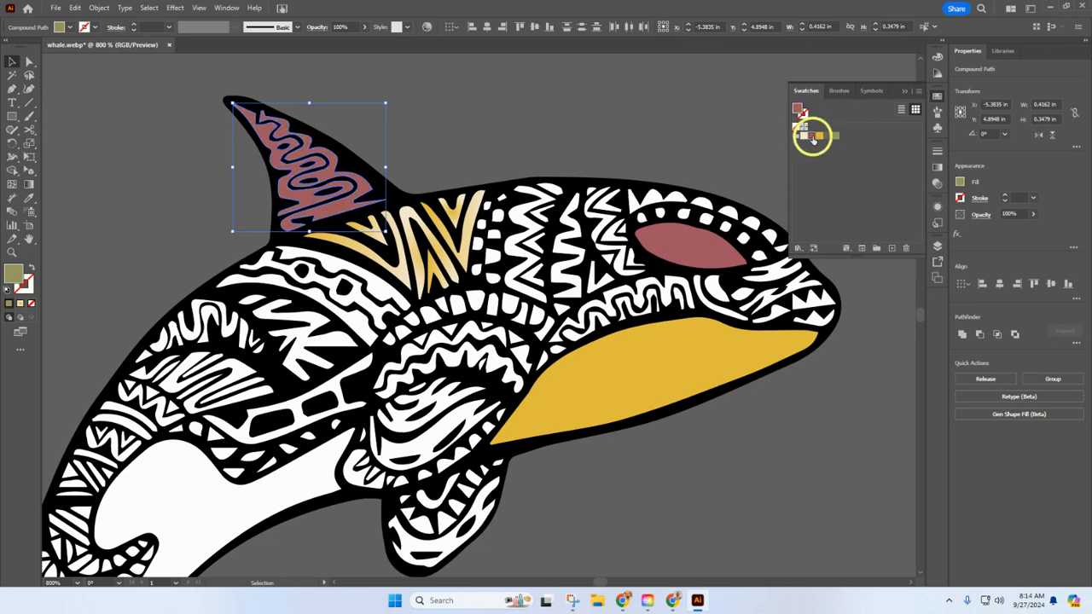
left_click(534, 130)
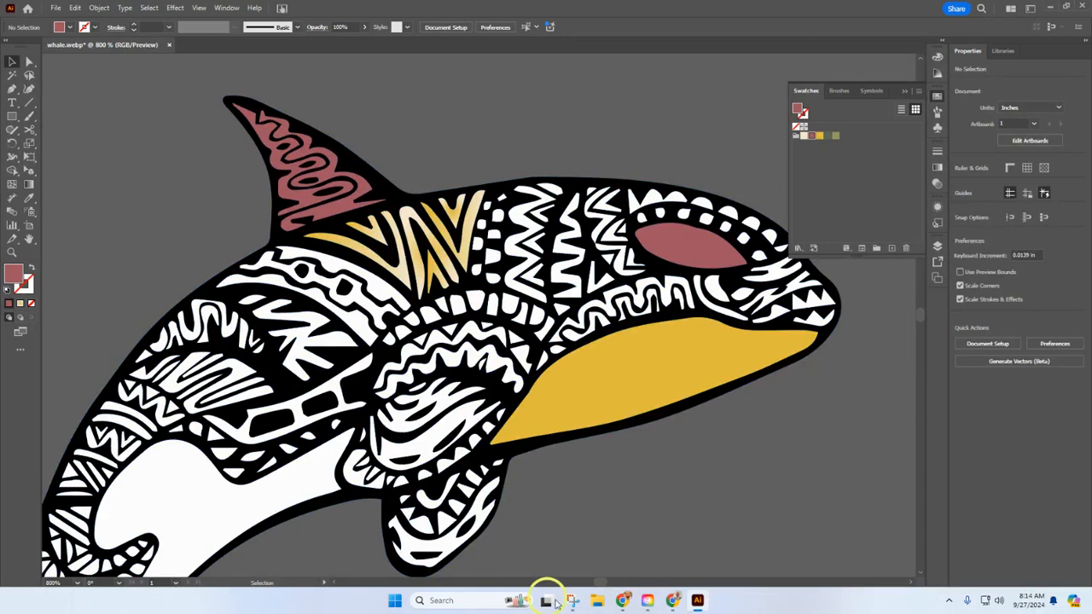
Check the "Added pattern swatch" requirement in the grading rubric on the assignment page in Chrome, and return to Illustrator
mouse_move(624, 604)
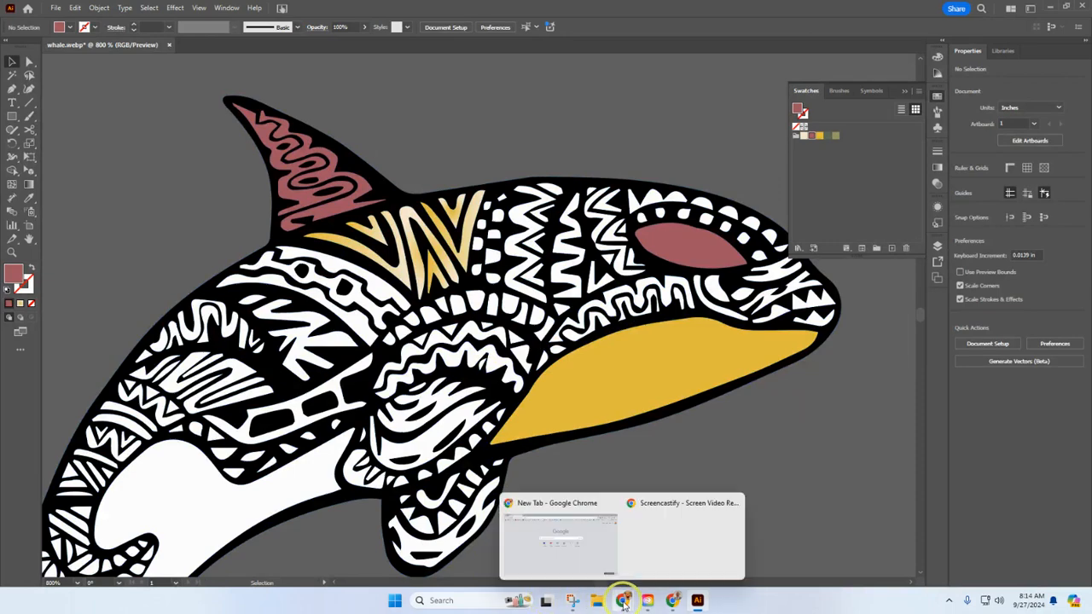
left_click(671, 601)
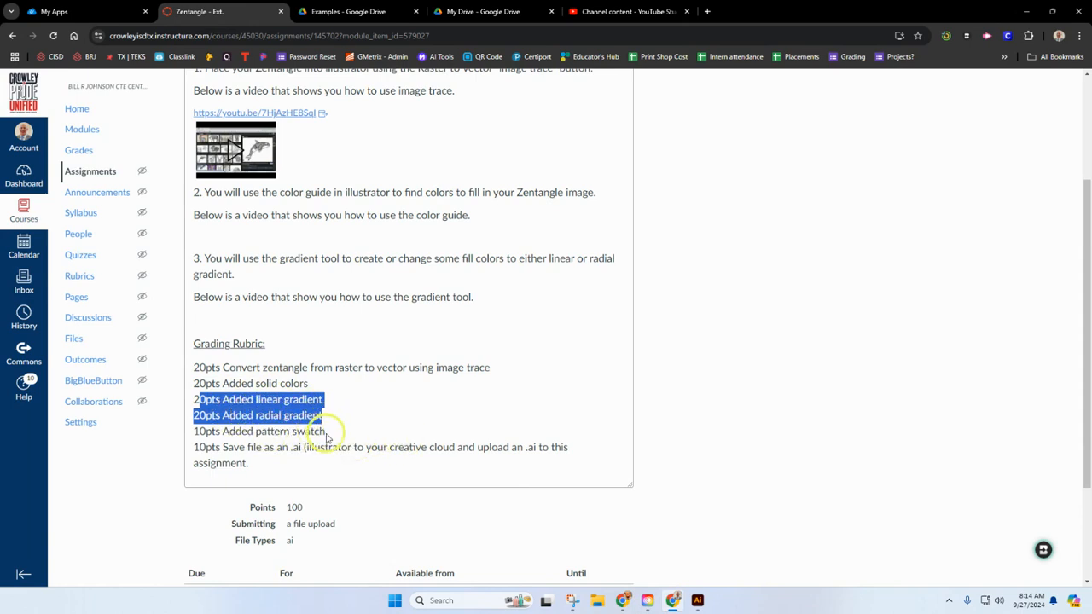
left_click_drag(326, 433, 228, 433)
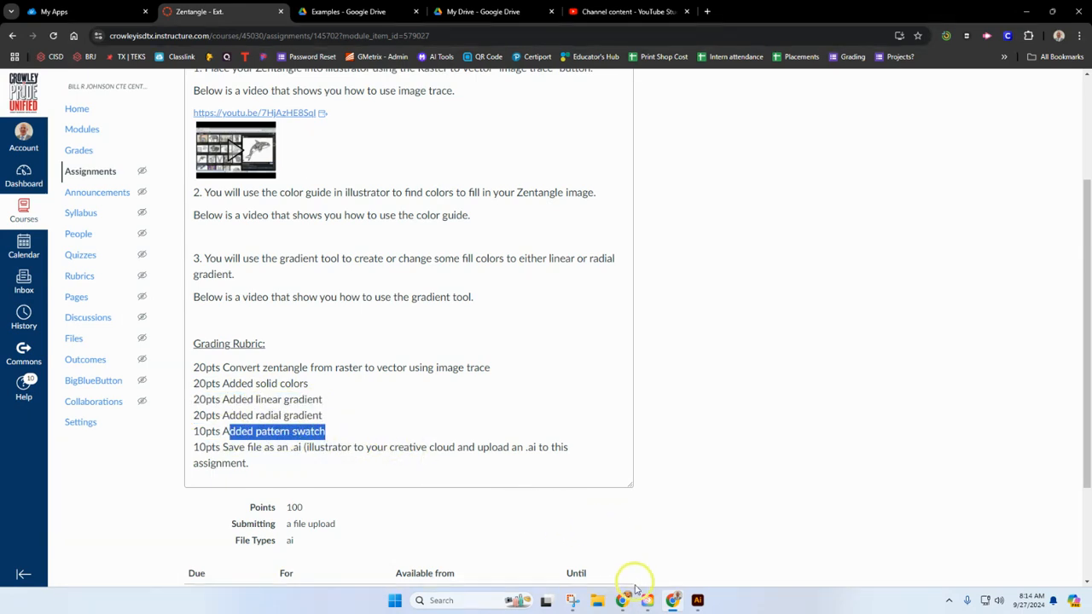
left_click(698, 601)
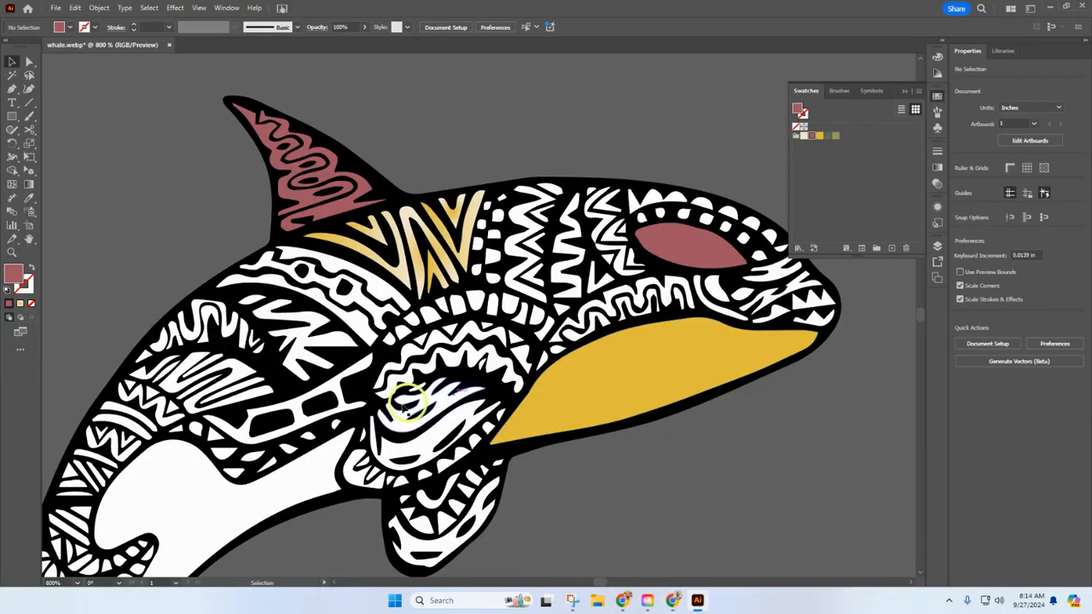
Open the Nature_Animal Skins pattern library and try its Alligator and spotted skin patterns on the whale's large white belly shape
left_click(283, 485)
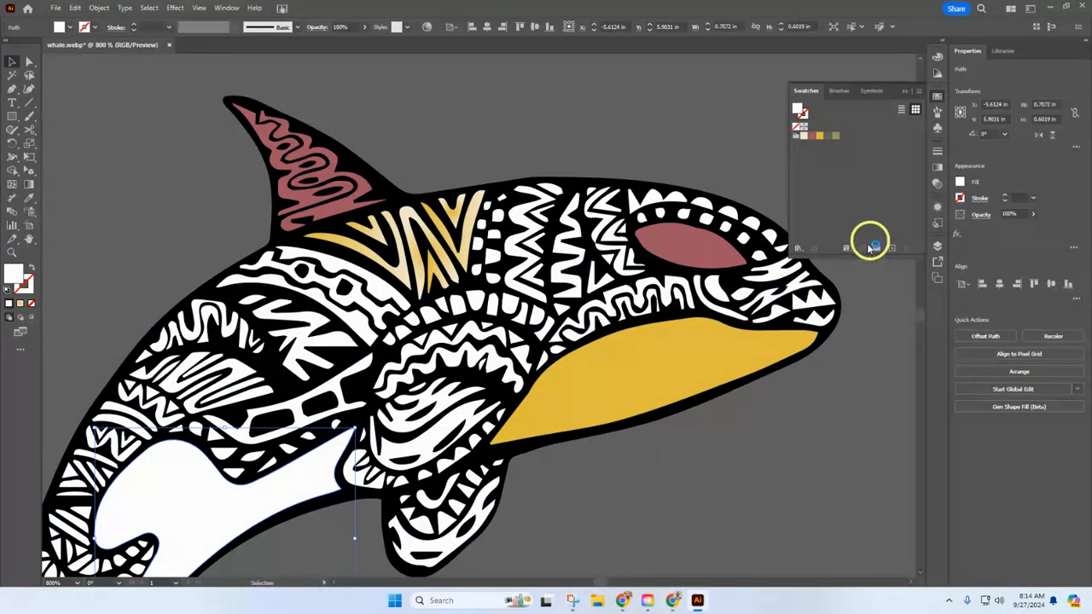
left_click(798, 250)
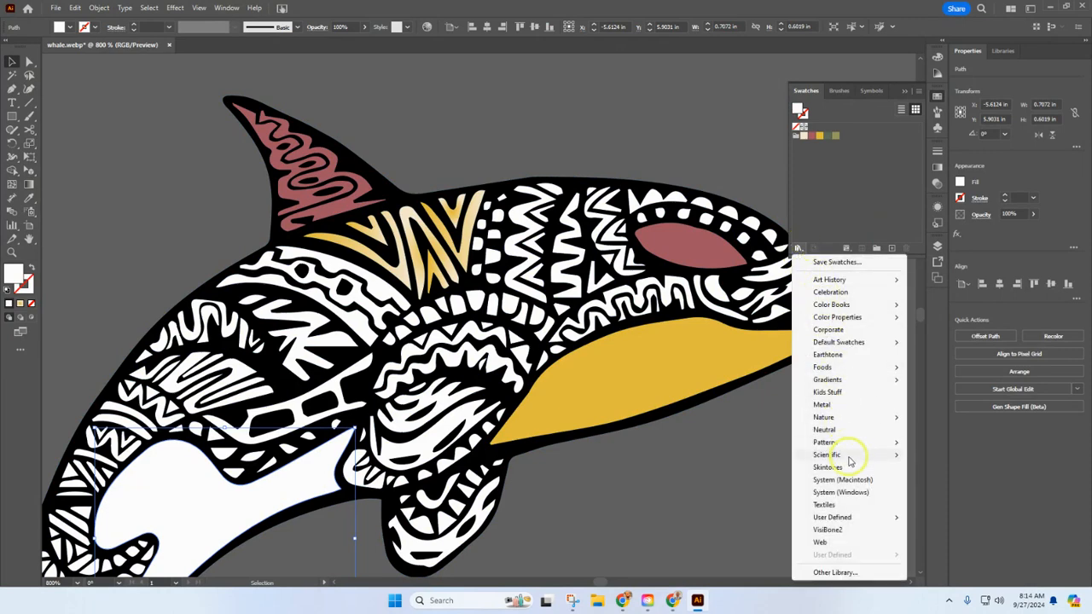
mouse_move(851, 448)
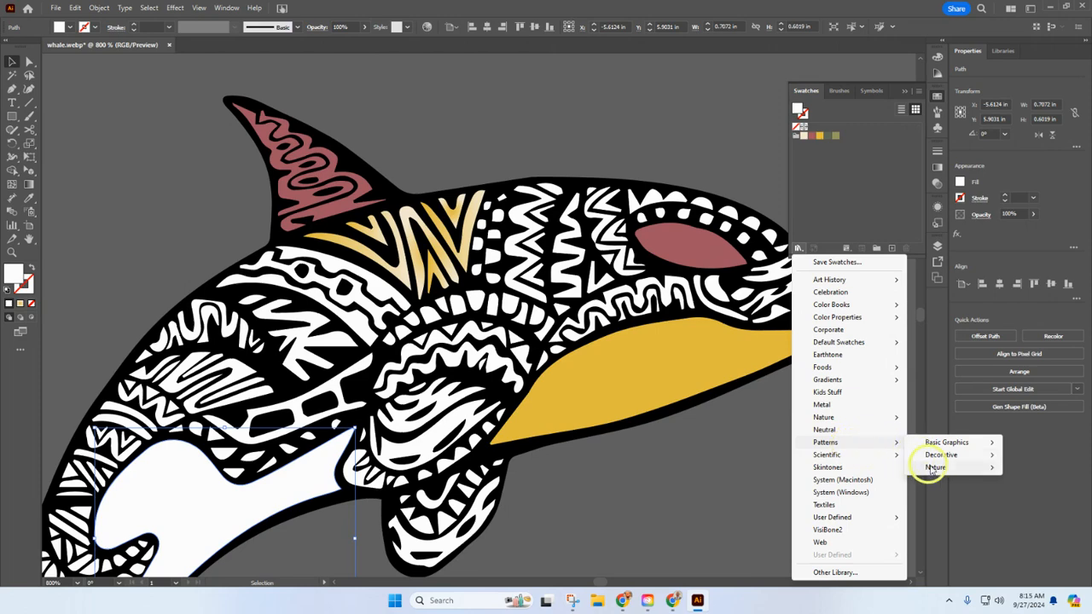
mouse_move(935, 471)
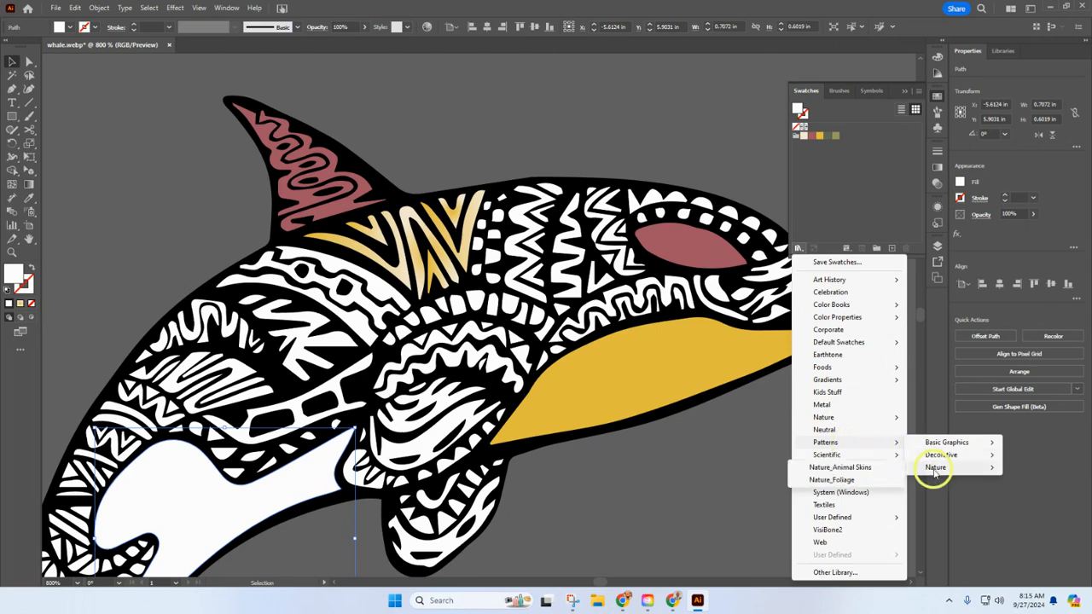
left_click(852, 469)
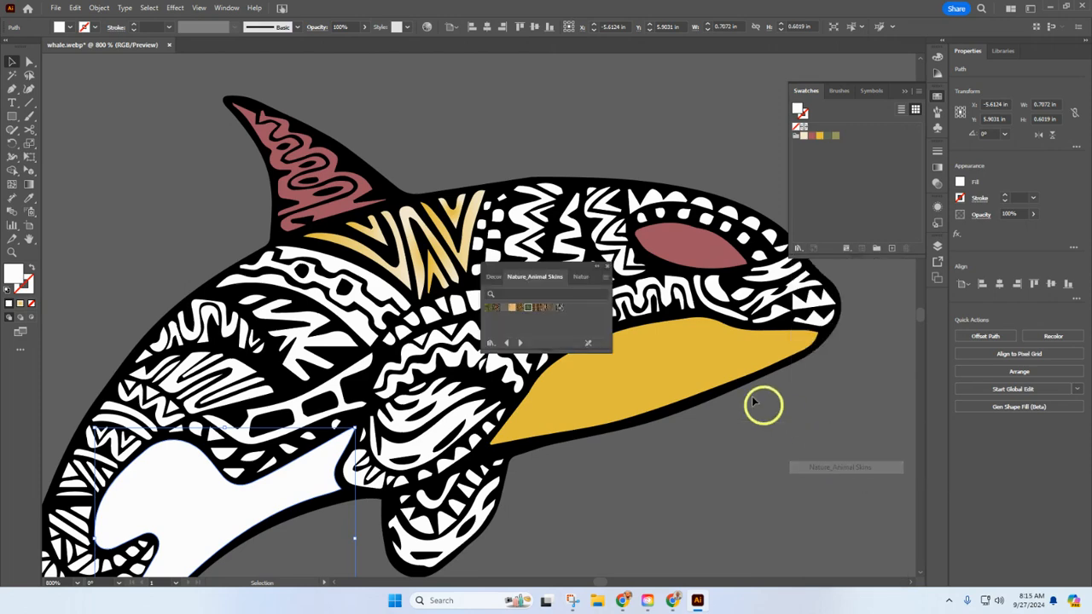
left_click(489, 308)
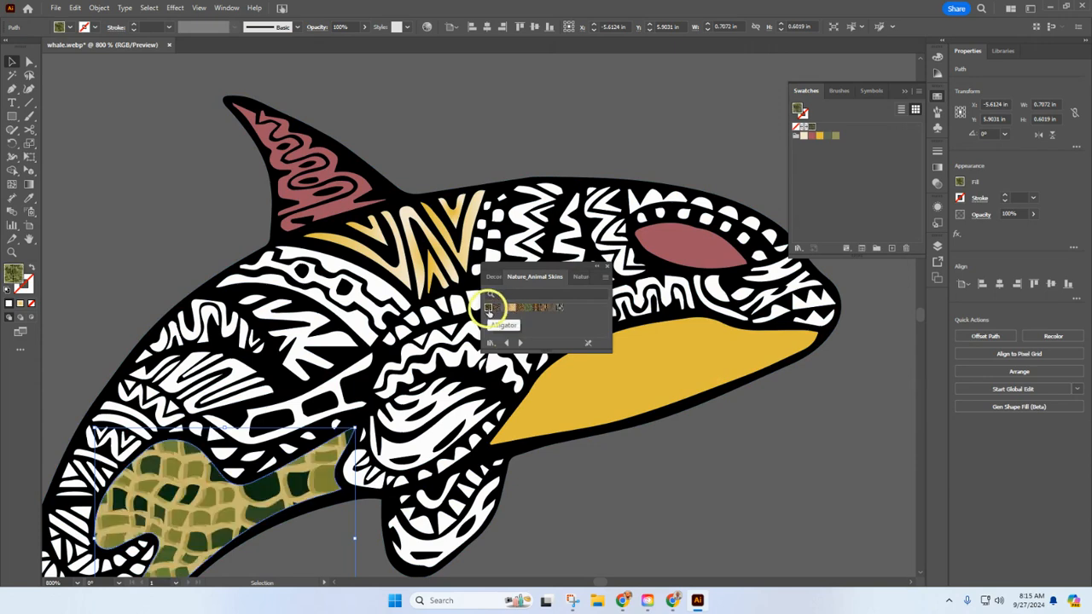
left_click(495, 308)
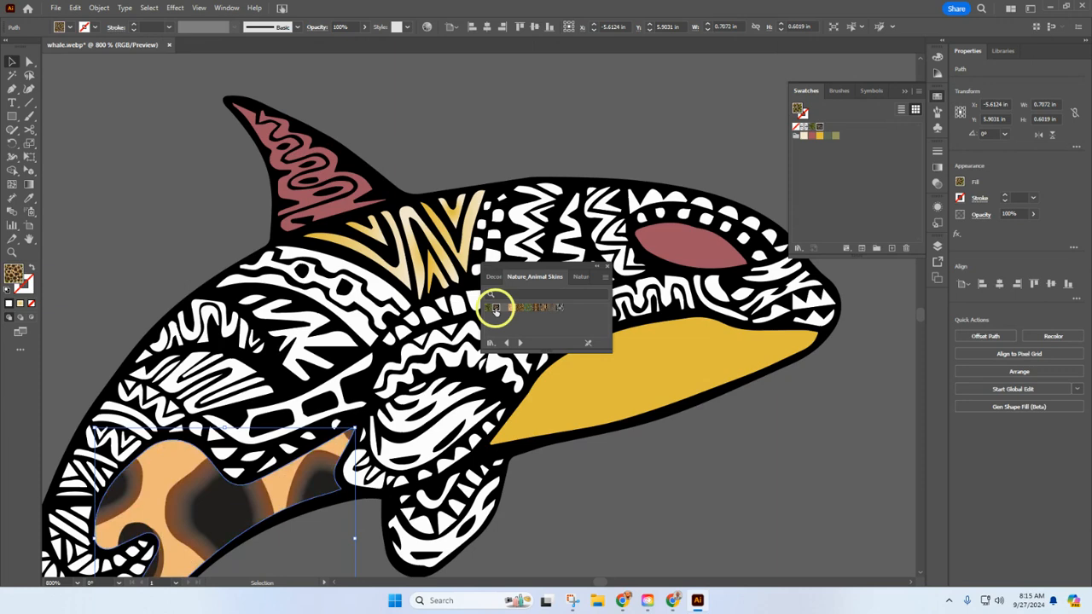
Try the brown woven pattern and Arrows Arabian Color from the Decorative Legacy library on the belly shape
left_click(798, 248)
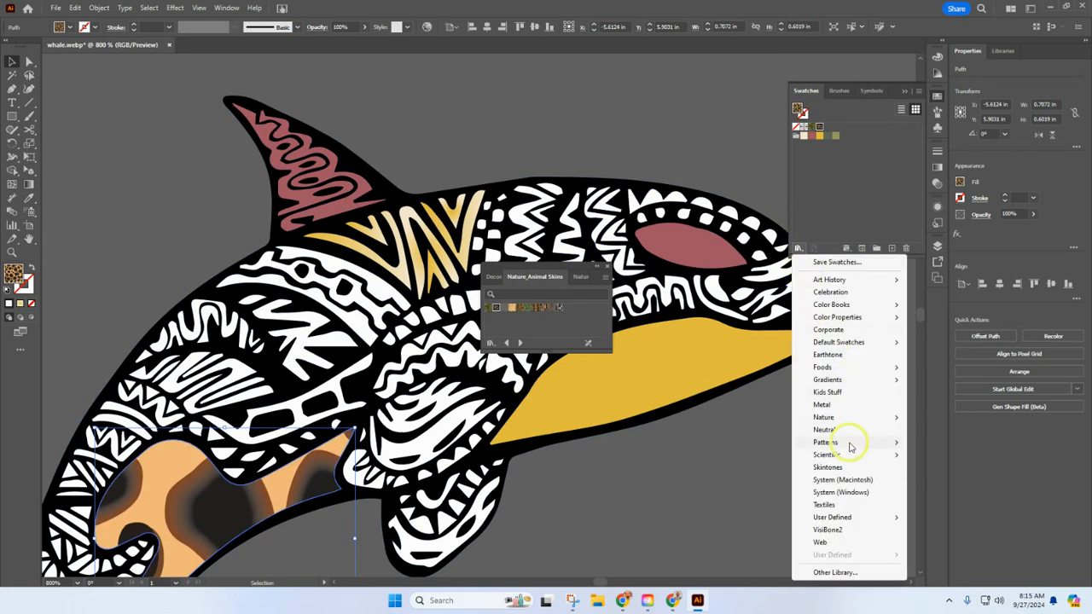
mouse_move(897, 444)
mouse_move(937, 468)
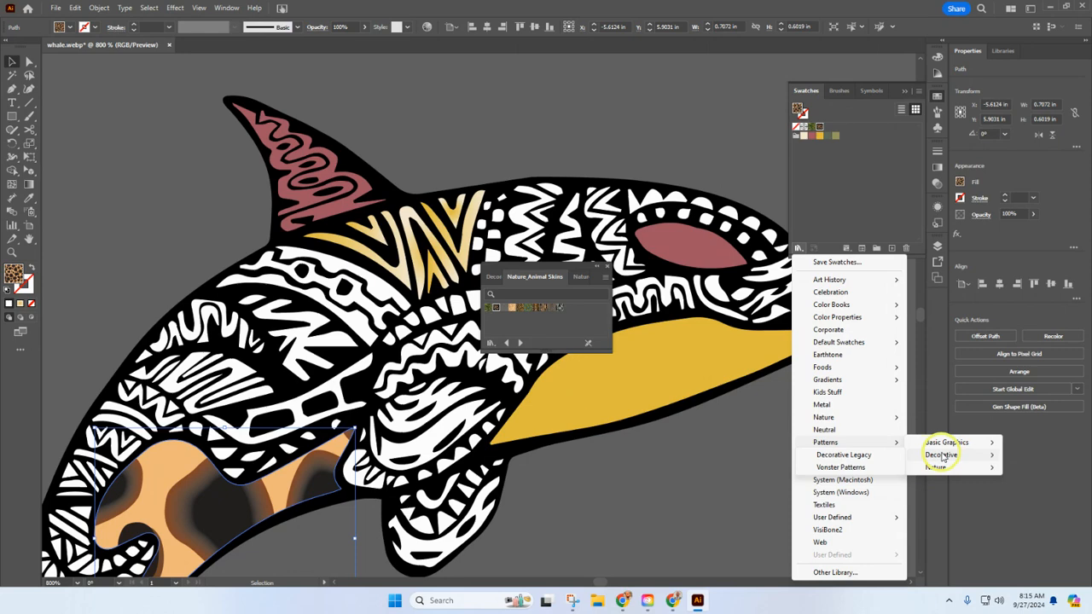
left_click(844, 455)
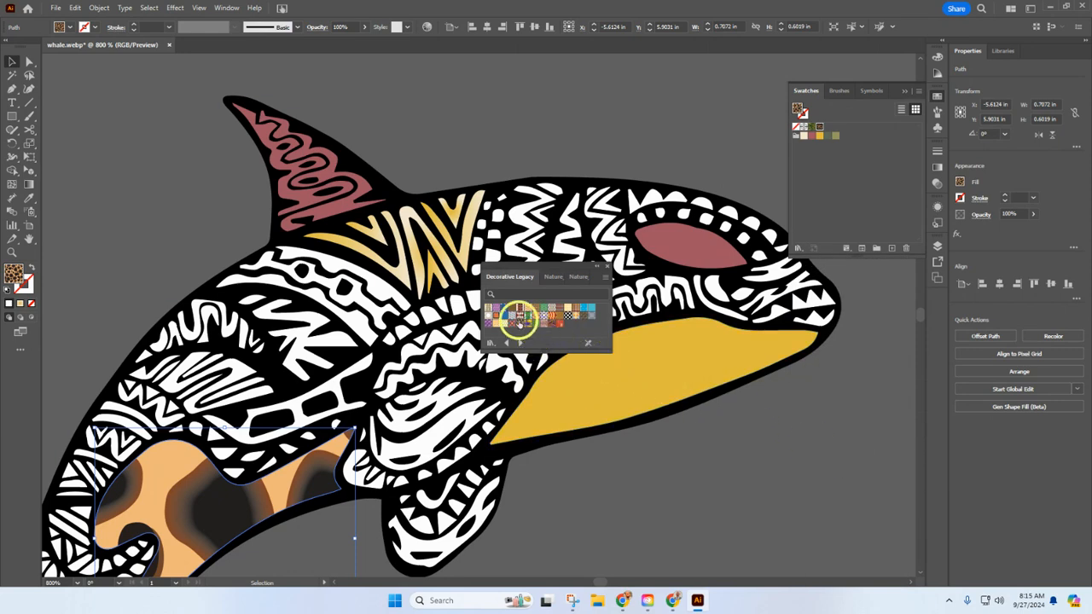
left_click(512, 308)
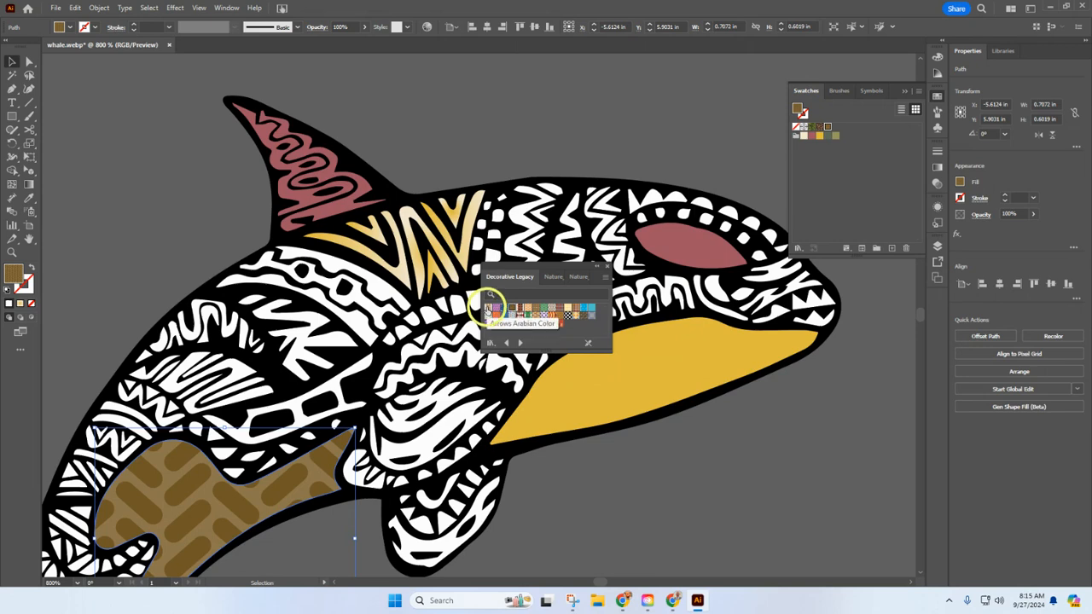
left_click(488, 311)
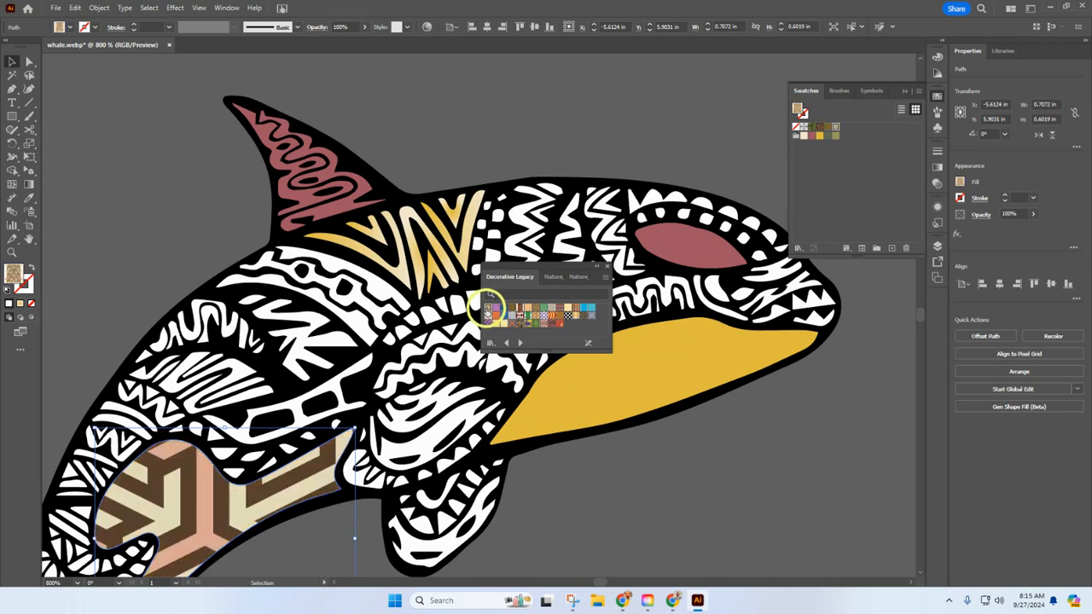
Fill the belly shape with the black and white zebra stripe pattern from the Nature_Animal Skins library
left_click(579, 280)
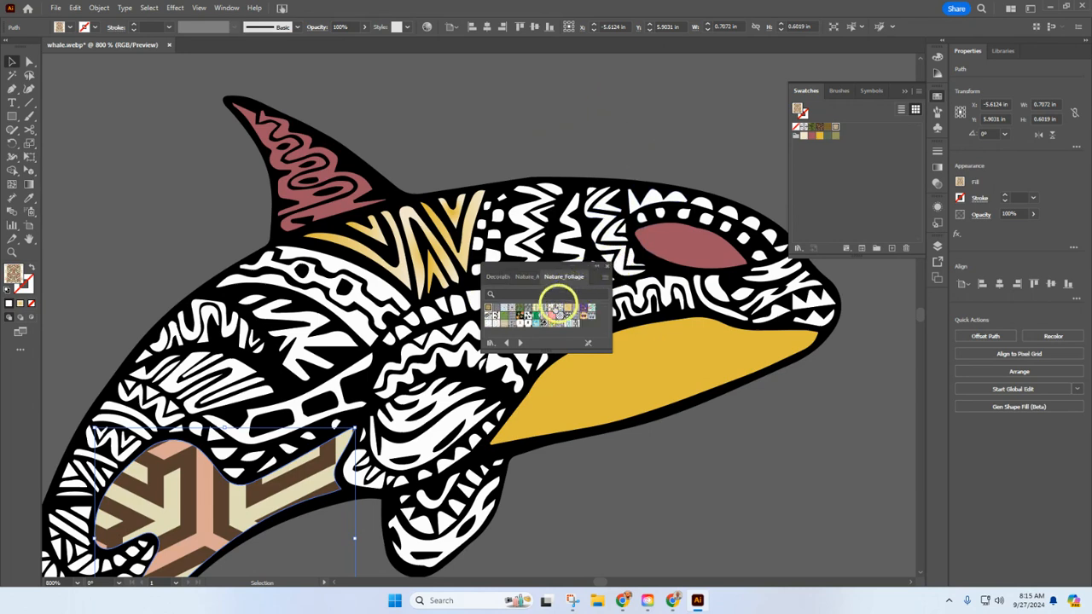
left_click(523, 277)
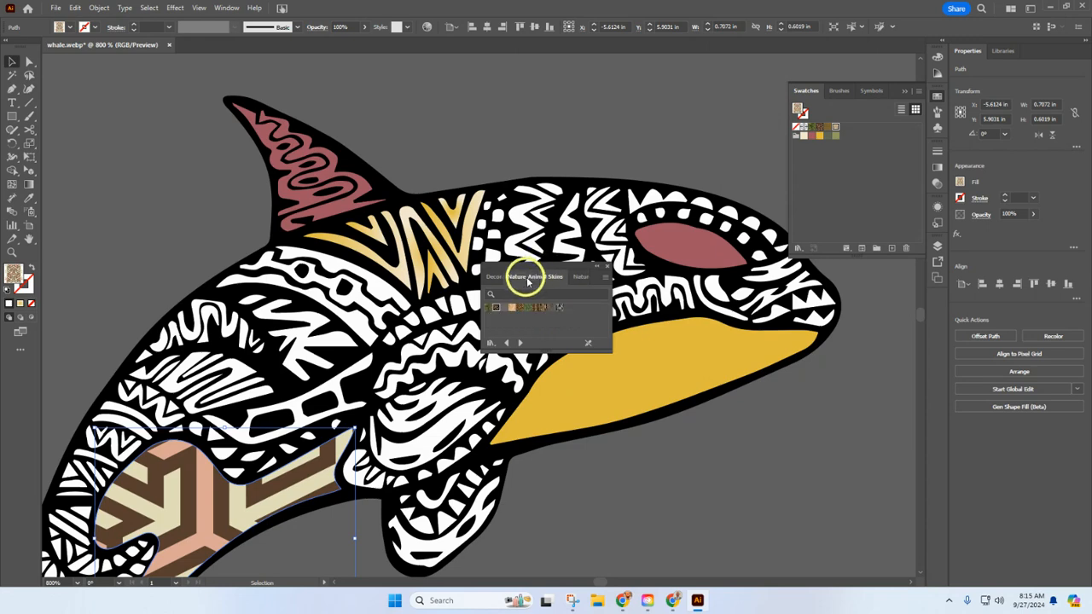
left_click(559, 308)
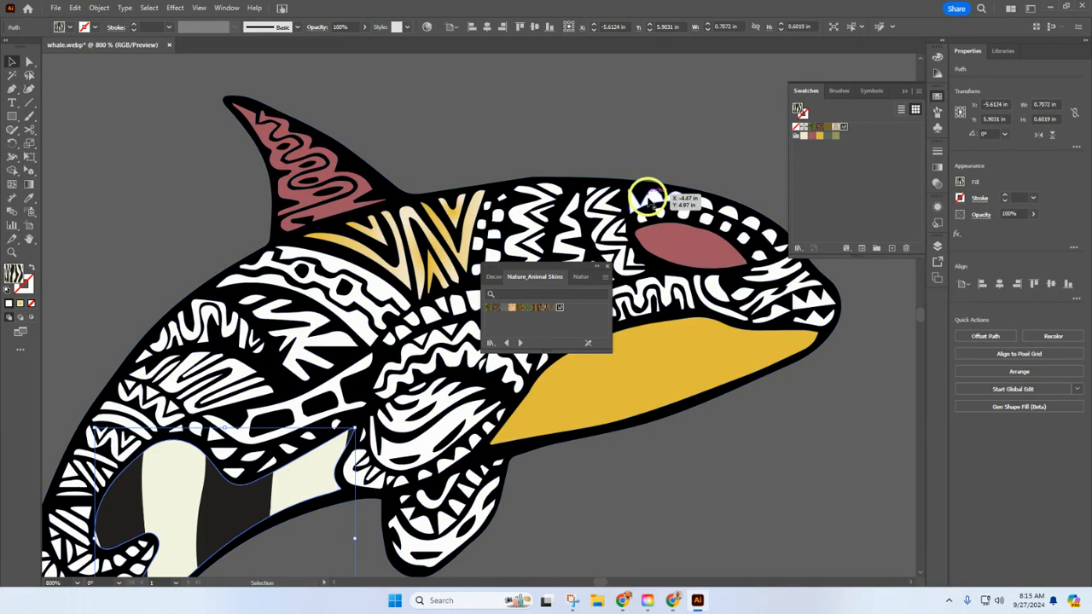
Show the Color Guide beside the artwork's title and close the floating pattern swatch libraries
scroll(610, 295, "up", 1)
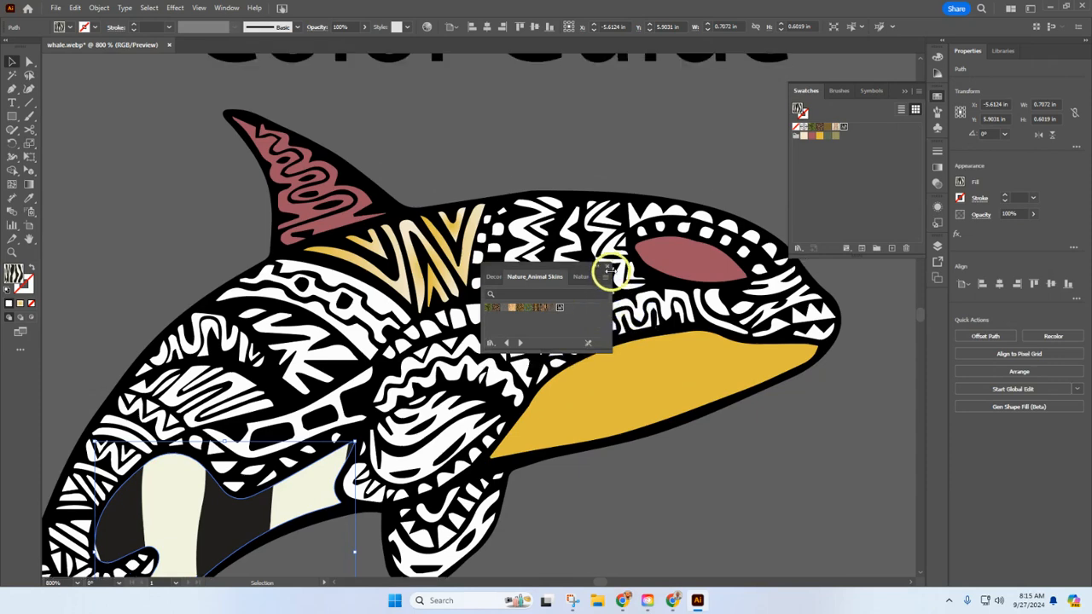
scroll(512, 136, "up", 2)
scroll(551, 210, "up", 2)
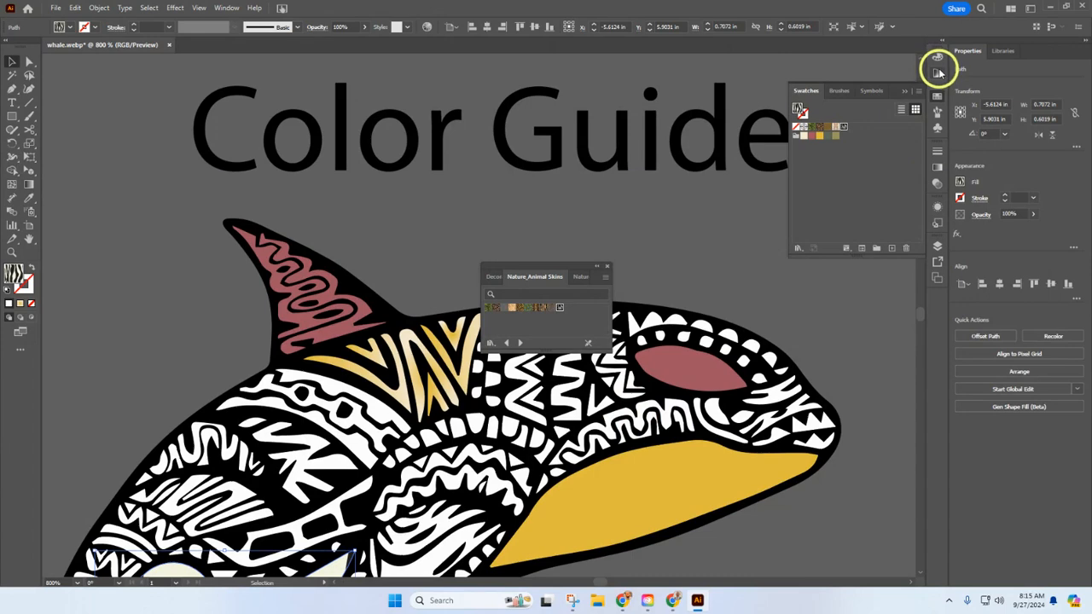
left_click(938, 73)
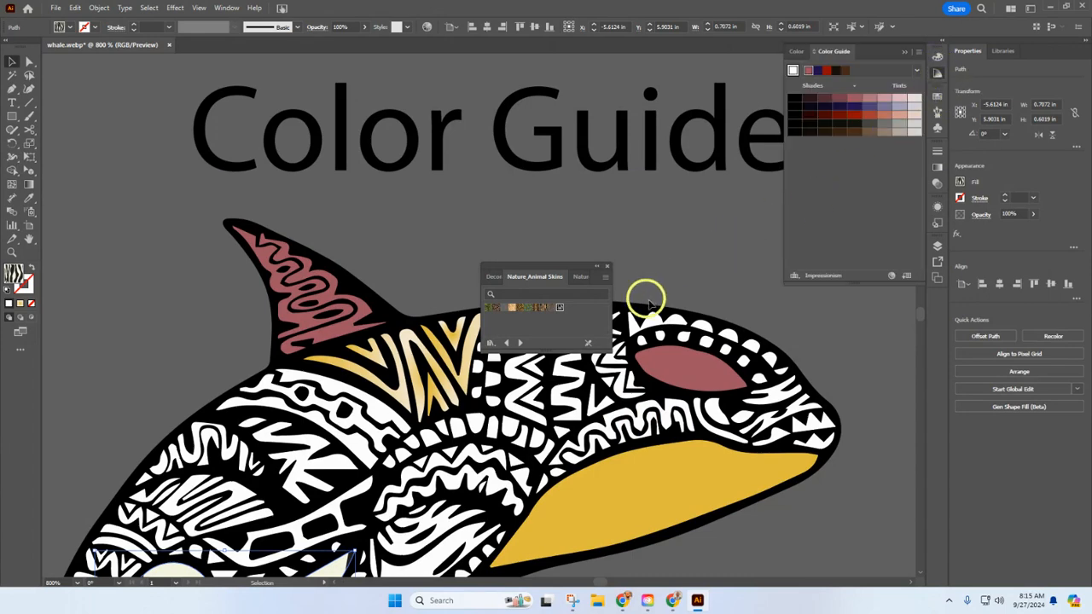
left_click(607, 269)
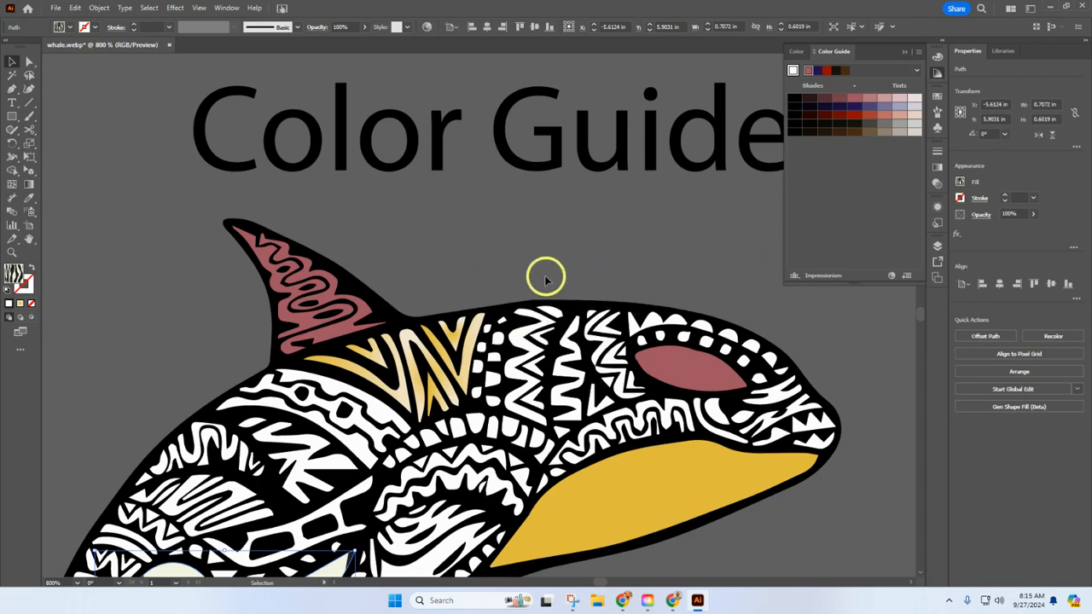